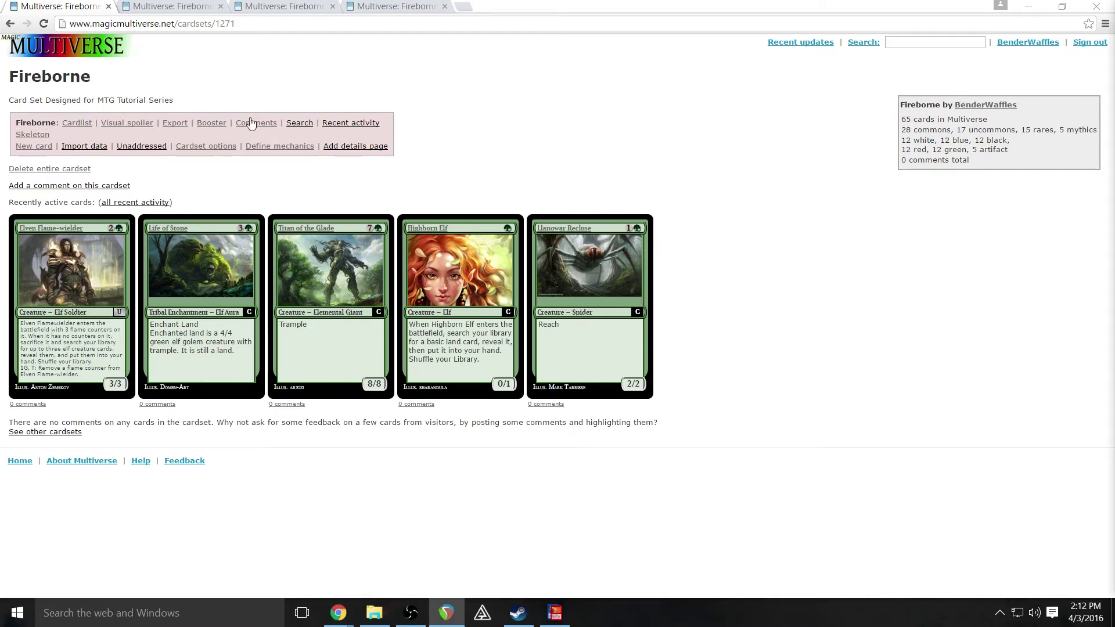
Show the Fireborne Skeleton page with card codes like CW01 Lone Veteran by colour and rarity.
click(176, 6)
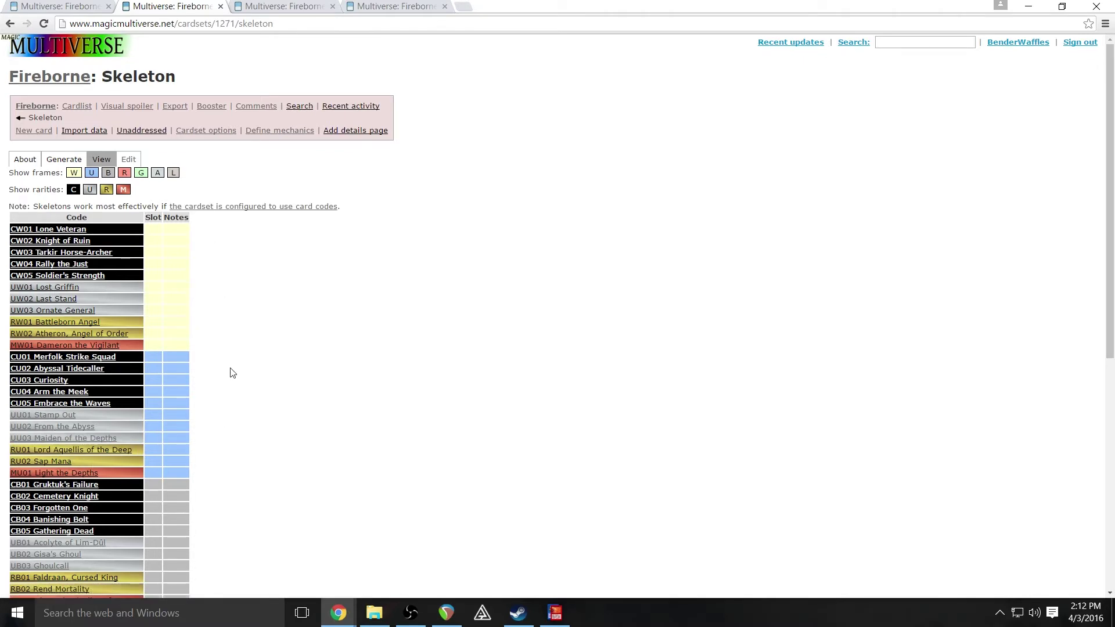
Scroll through the Fireborne skeleton table, then bring up its Generate card-code form.
scroll(231, 372, down, 6)
scroll(110, 288, down, 1)
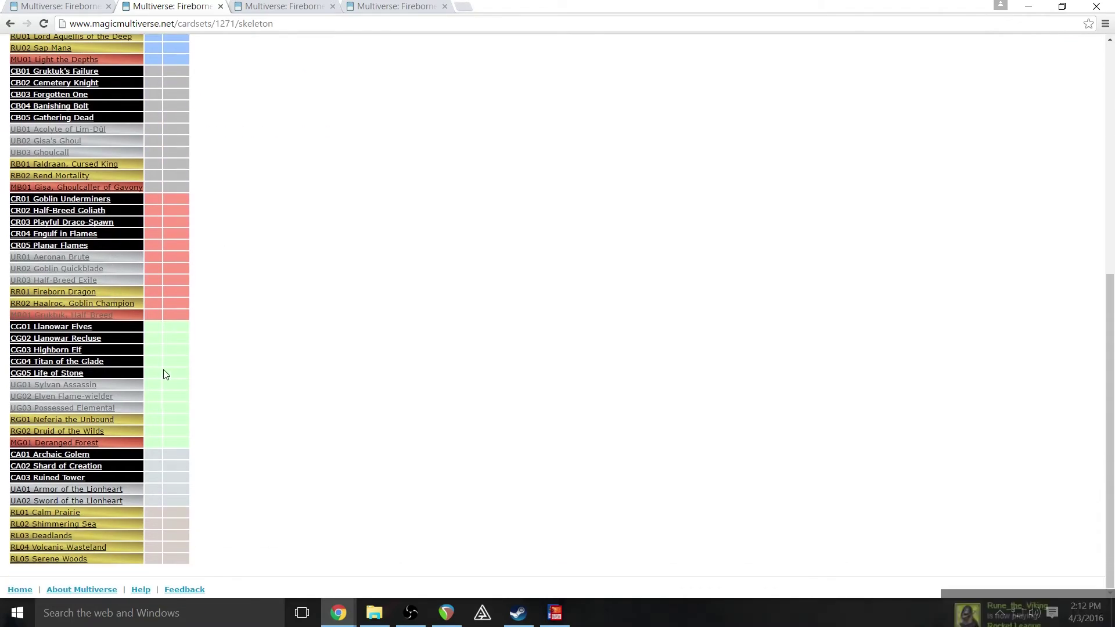
scroll(163, 374, up, 15)
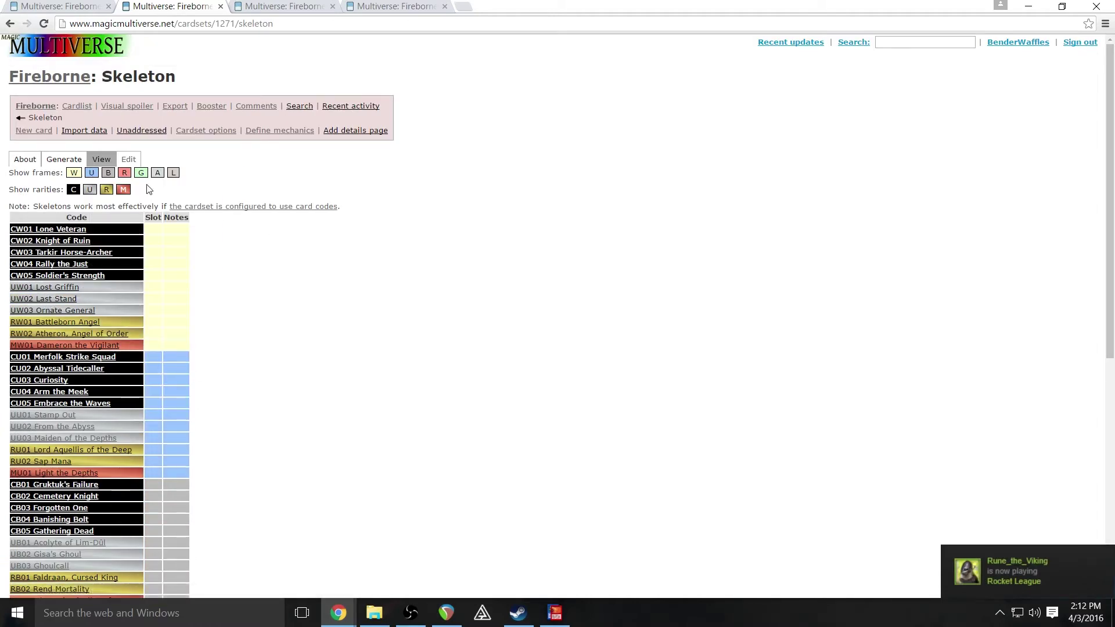
click(64, 160)
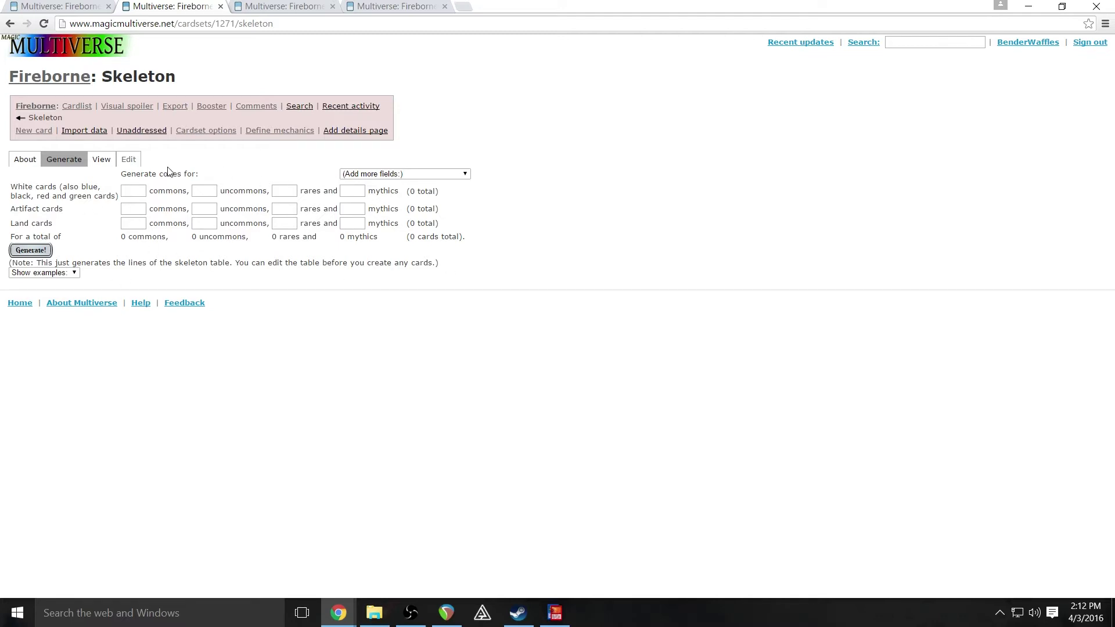
Scroll through the Fireborne card list in Magic Multiverse.
click(261, 6)
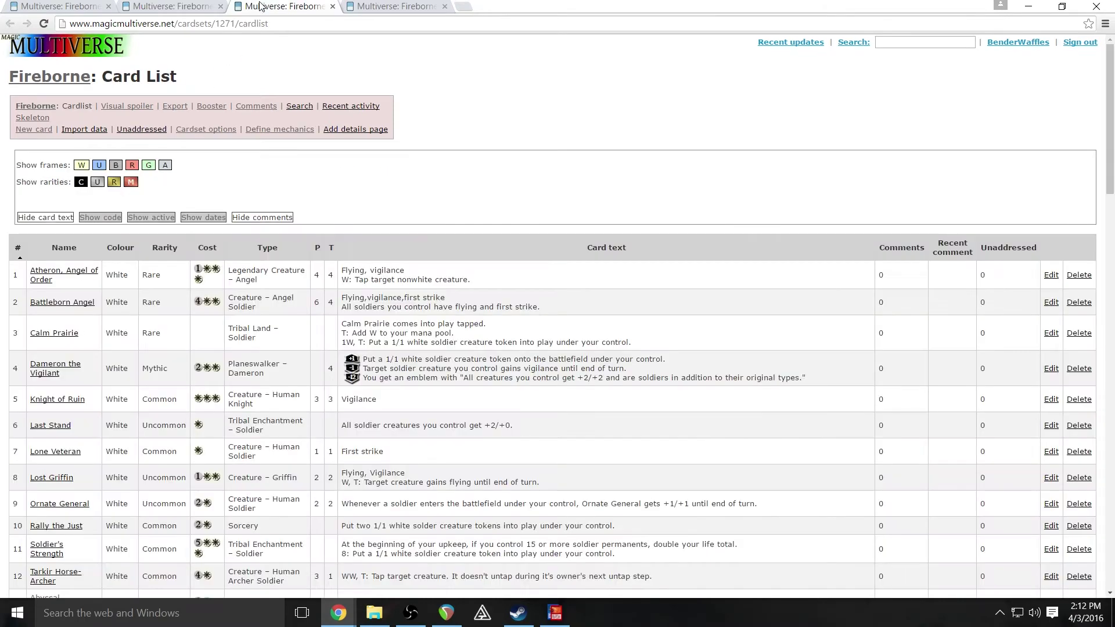
scroll(168, 336, down, 7)
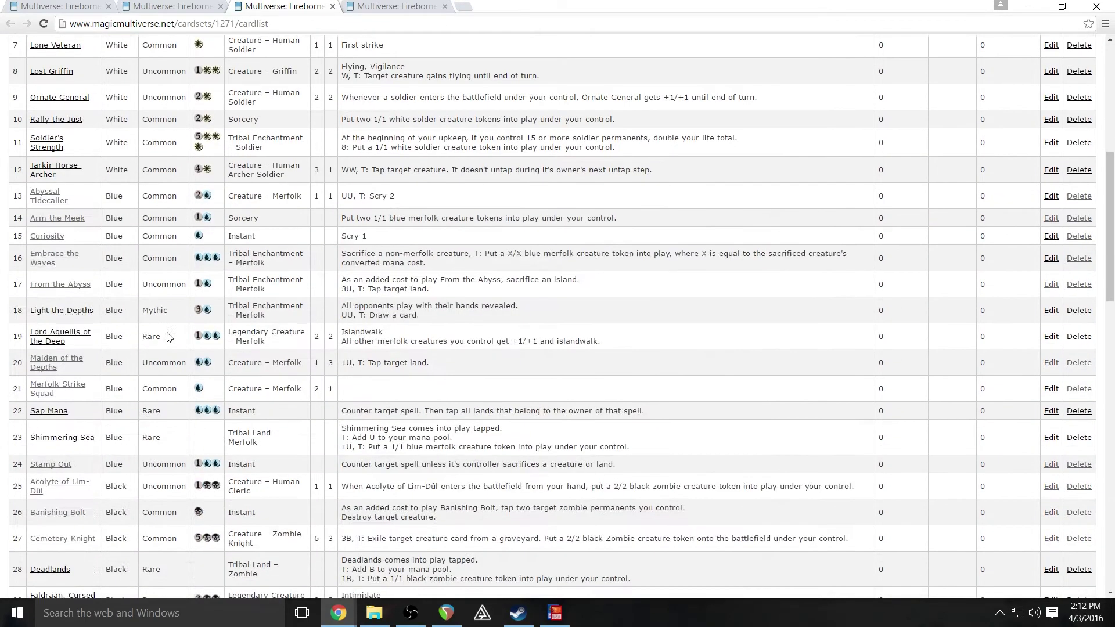
scroll(168, 337, down, 20)
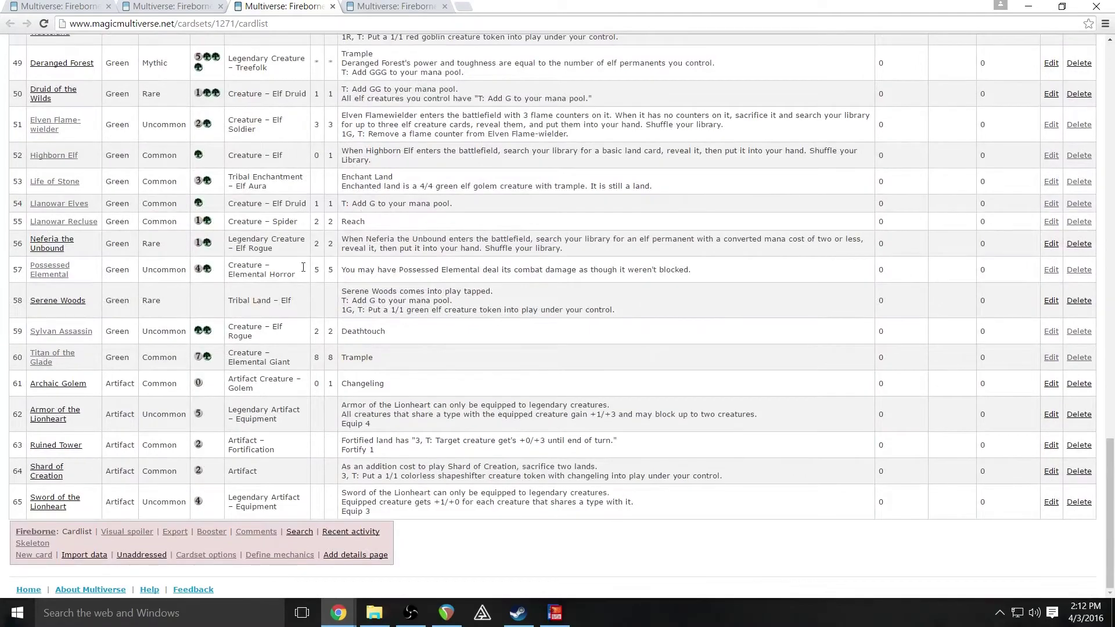
scroll(295, 175, up, 20)
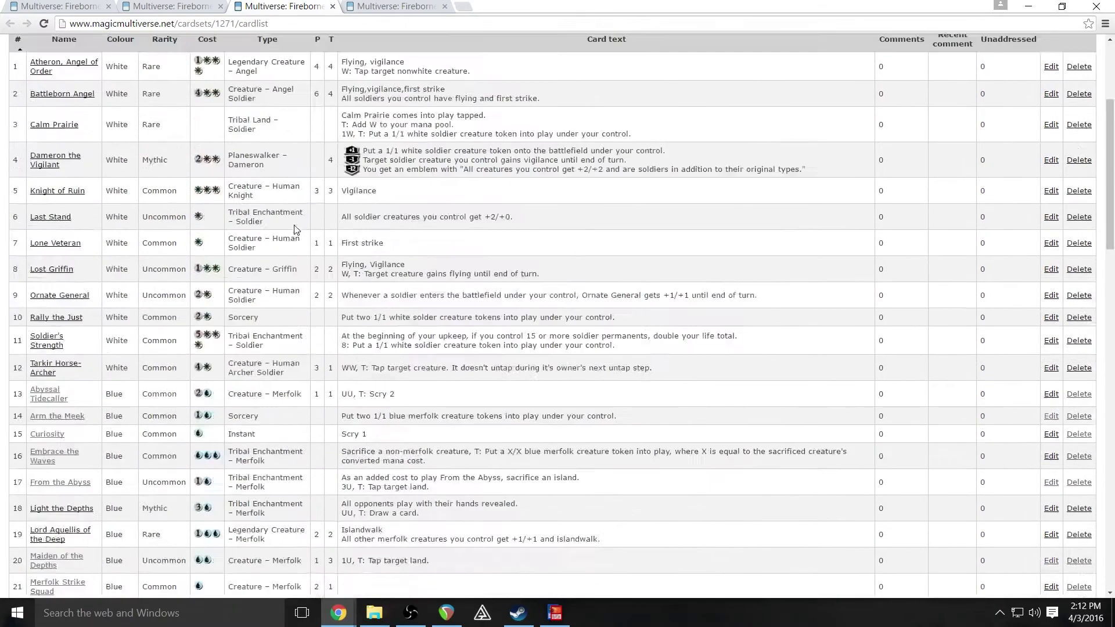
scroll(294, 228, up, 3)
Browse the visual spoiler, return to the Fireborne overview, and show the set in Magic Set Editor.
click(398, 6)
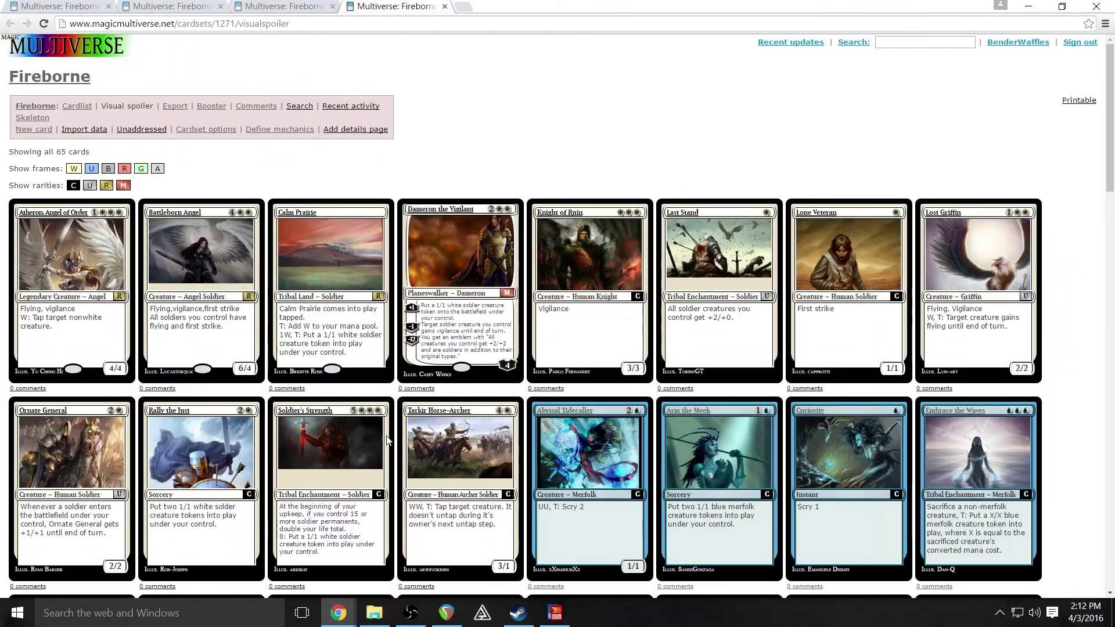
scroll(468, 413, down, 5)
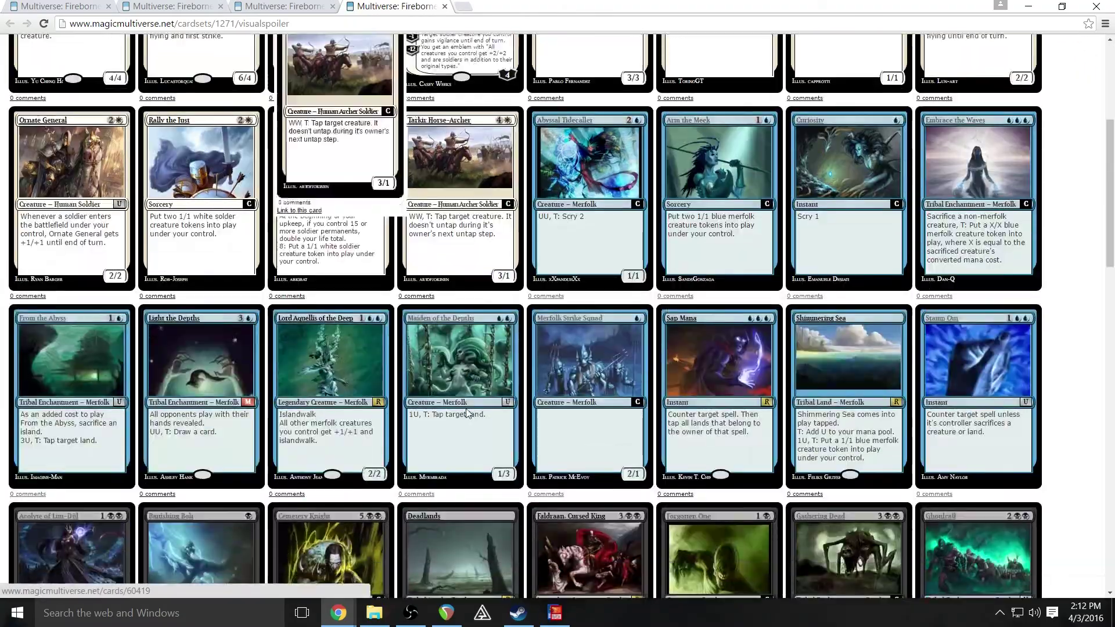
scroll(468, 413, down, 15)
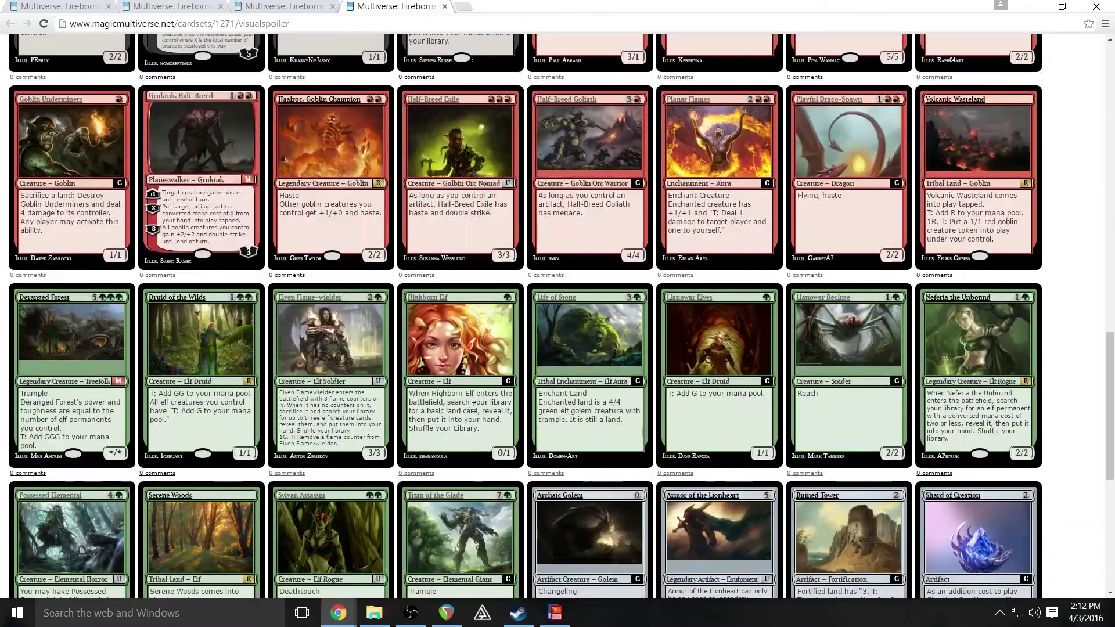
scroll(476, 409, down, 5)
scroll(479, 409, up, 20)
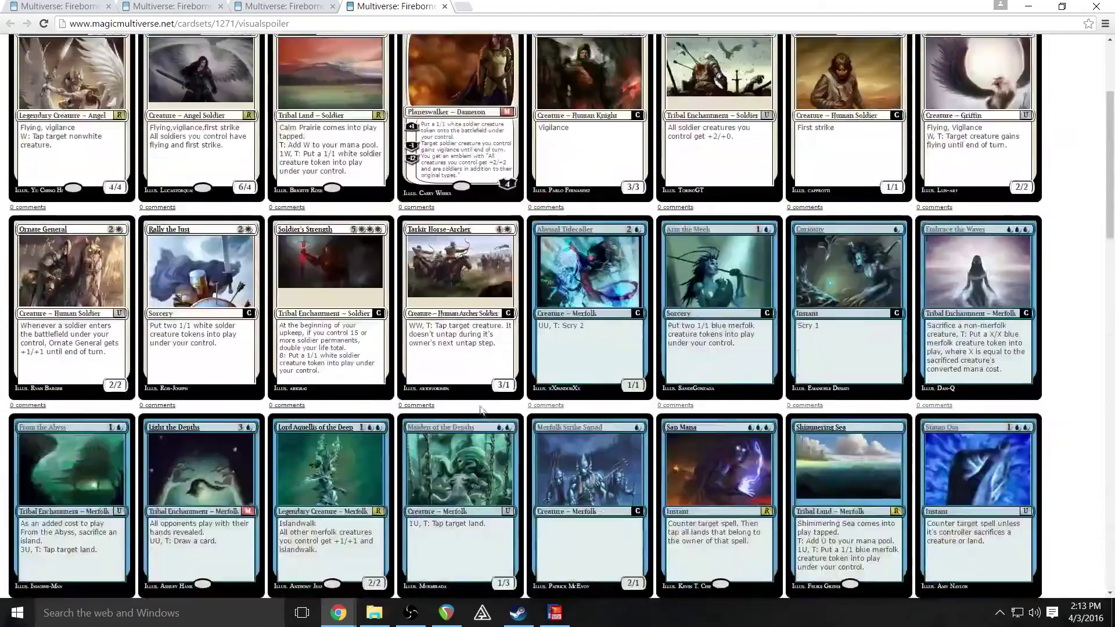
scroll(481, 410, up, 3)
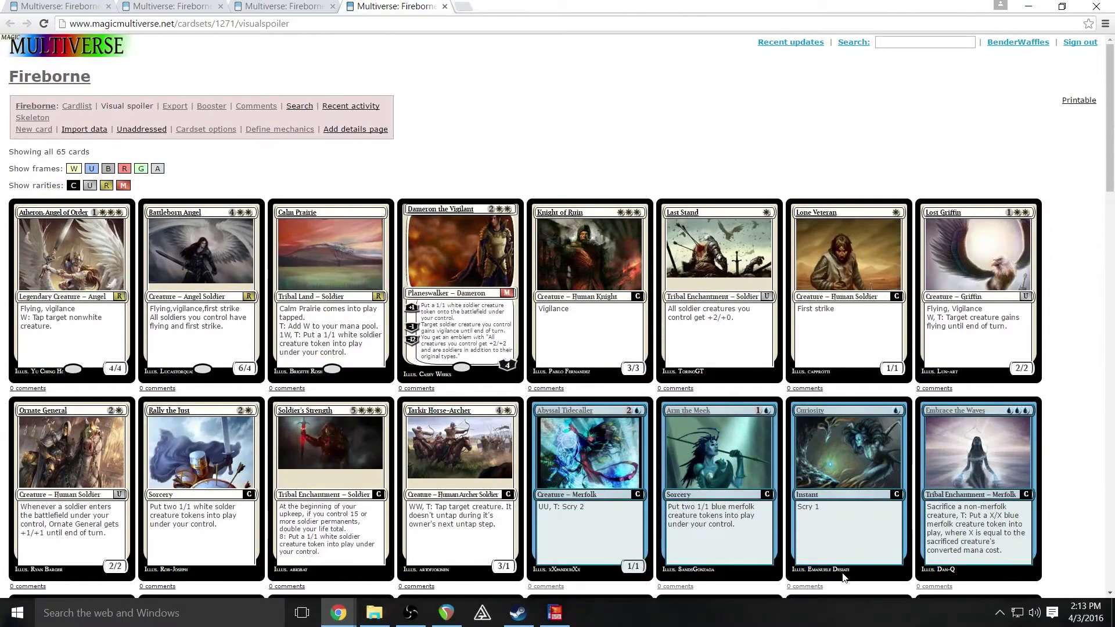
click(35, 108)
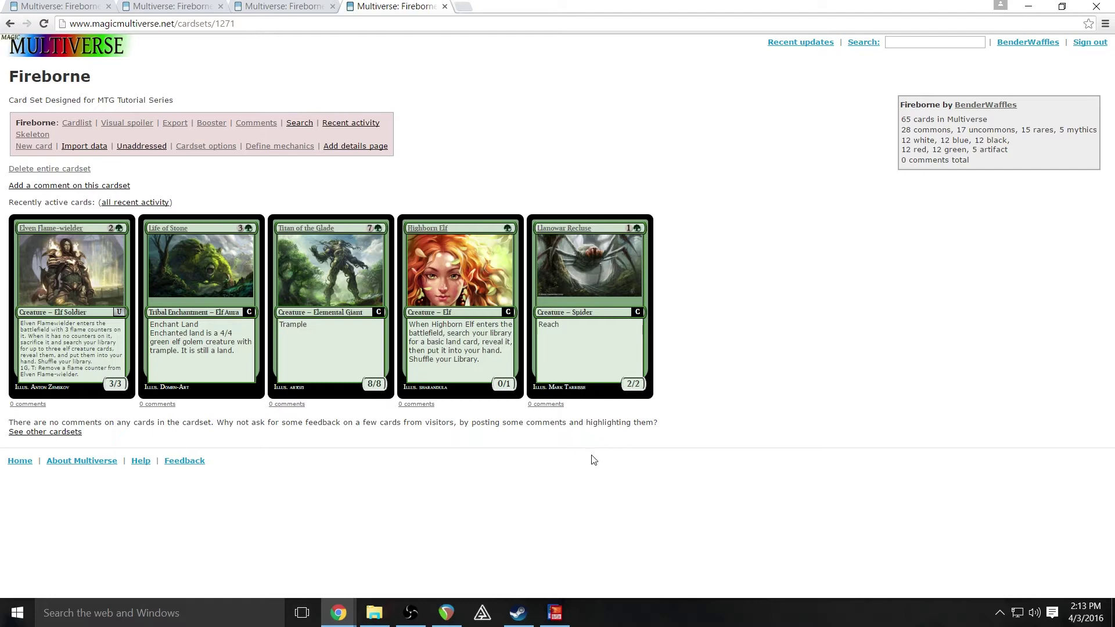
click(555, 614)
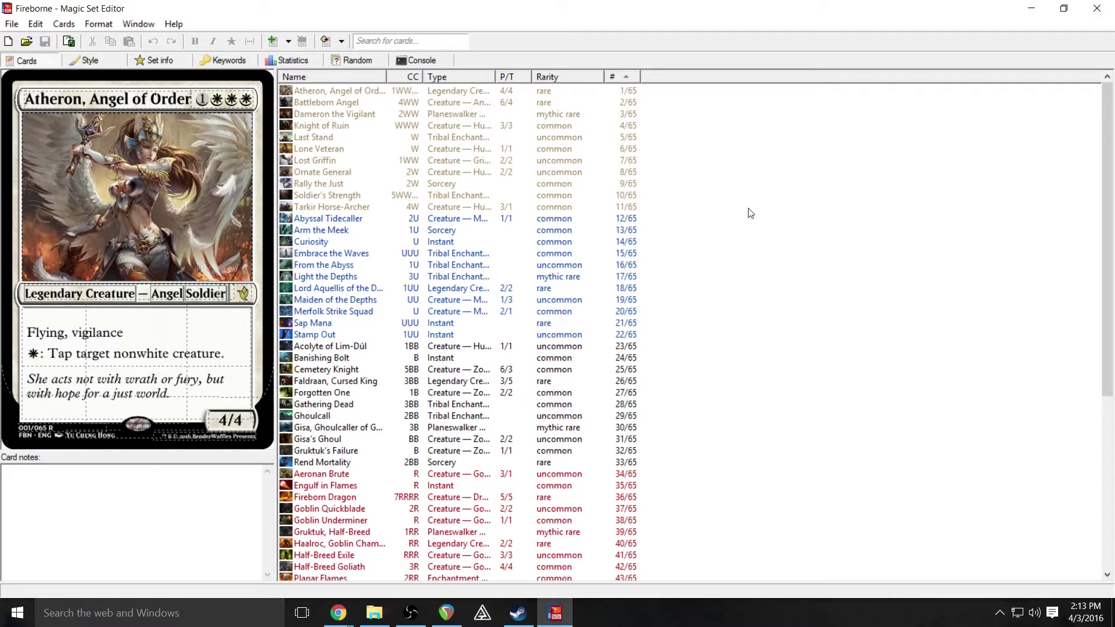
Preview Dameron the Vigilant, Battleborn Angel and Atheron, then step down through the following cards.
click(344, 114)
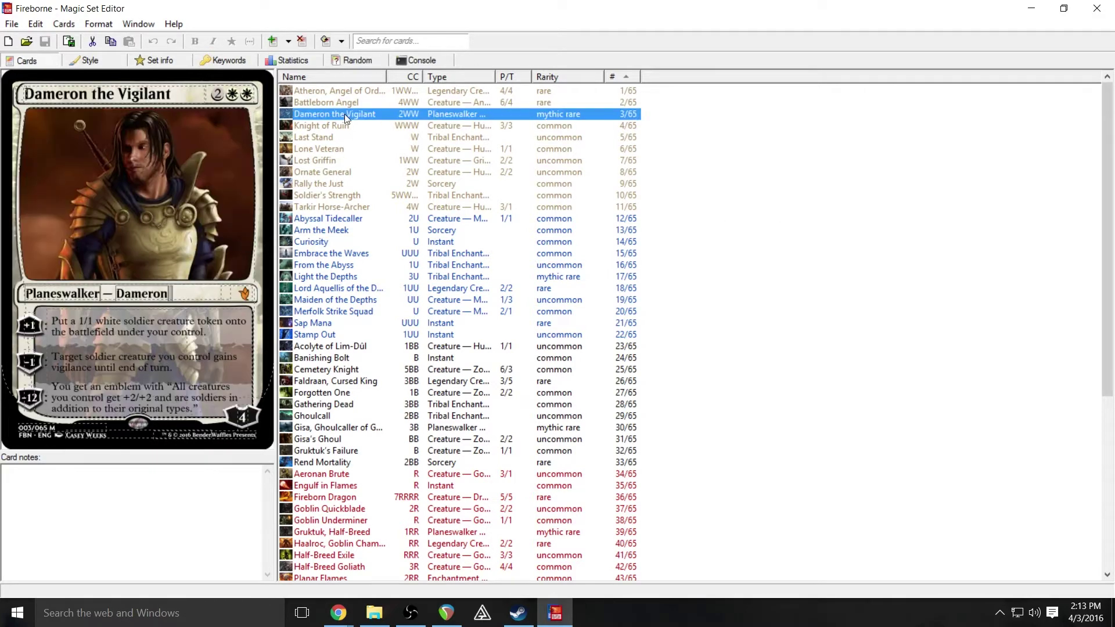
click(344, 101)
click(336, 90)
key(Down)
key(Down)
key(Down)
key(Down)
key(Down)
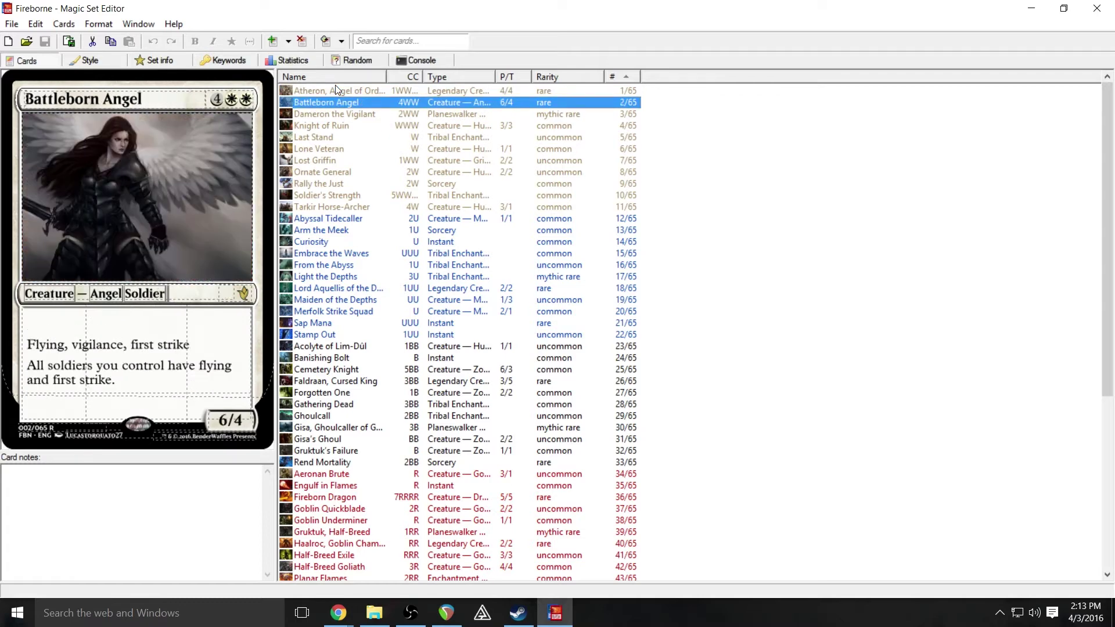
key(Down)
key(Down)
key(Down)
key(Down)
key(Down)
key(Down)
key(Down)
key(Down)
key(Down)
key(Down)
key(Down)
key(Down)
key(Down)
key(Down)
key(Down)
key(Down)
key(Down)
key(Down)
key(Down)
key(Down)
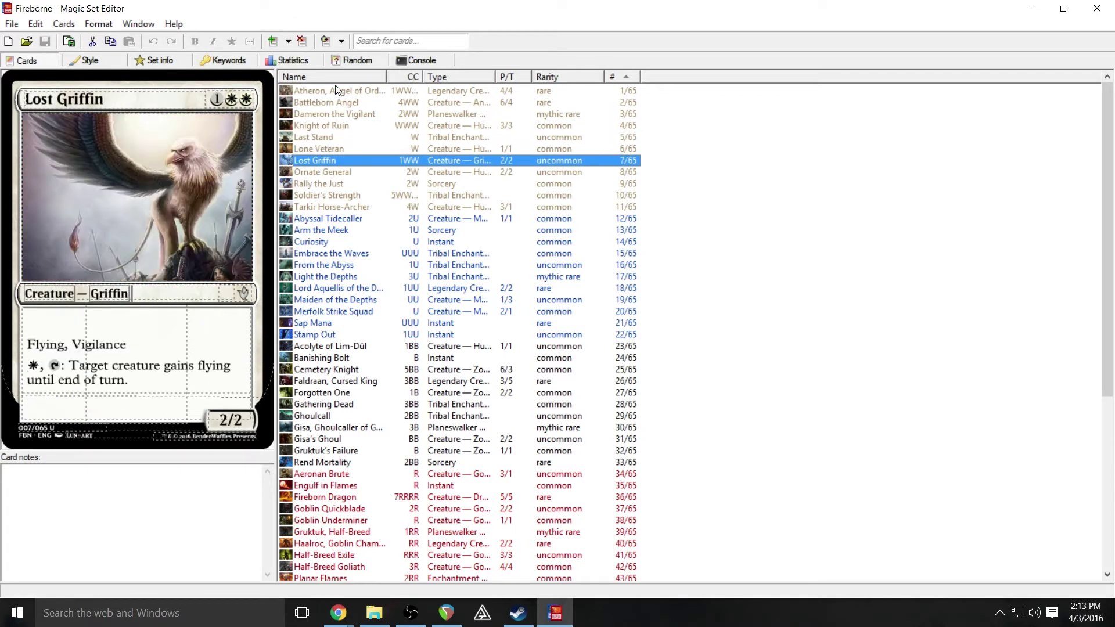
key(Down)
key(Down)
key(Down)
key(Down)
key(Down)
key(Down)
key(Down)
key(Down)
key(Down)
key(Down)
key(Down)
key(Down)
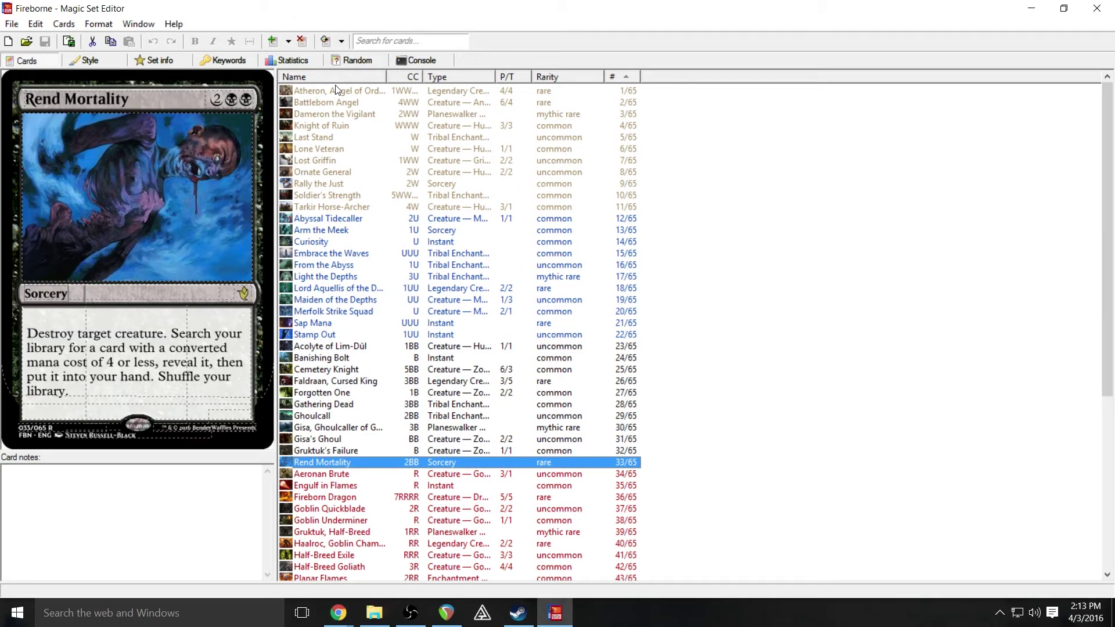
key(Down)
key(Down)
key(Down)
key(Down)
key(Down)
key(Down)
key(Down)
key(Down)
key(Down)
key(Down)
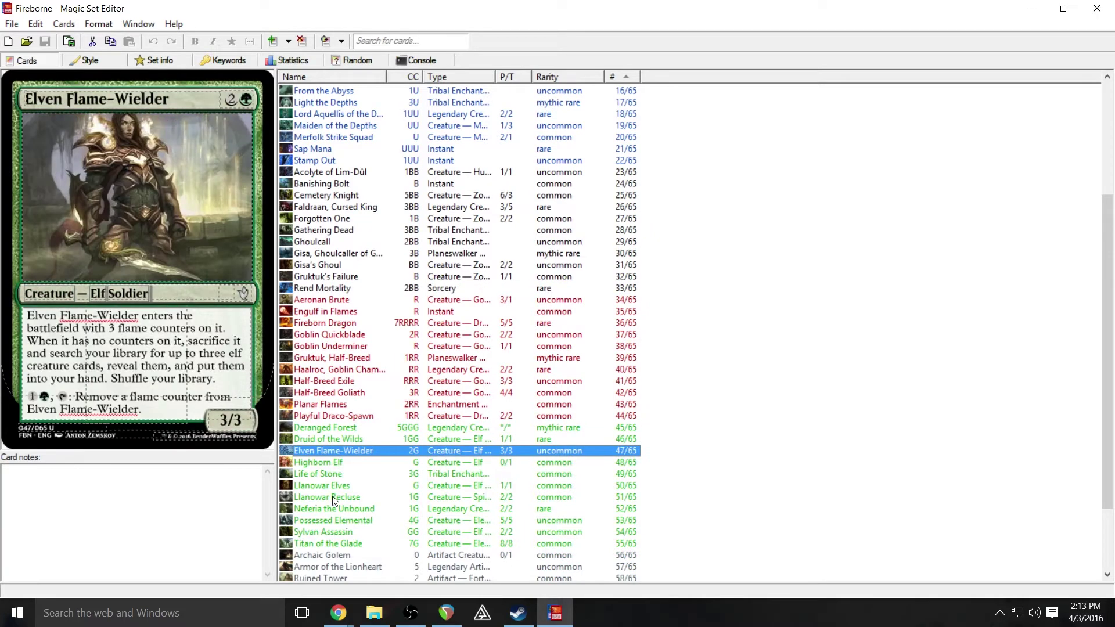
Preview Engulf in Flames, Forgotten One, Aeronan Brute, Curiosity, Cemetery Knight, Shard of Creation, Deadlands and Shimmering Sea.
click(517, 313)
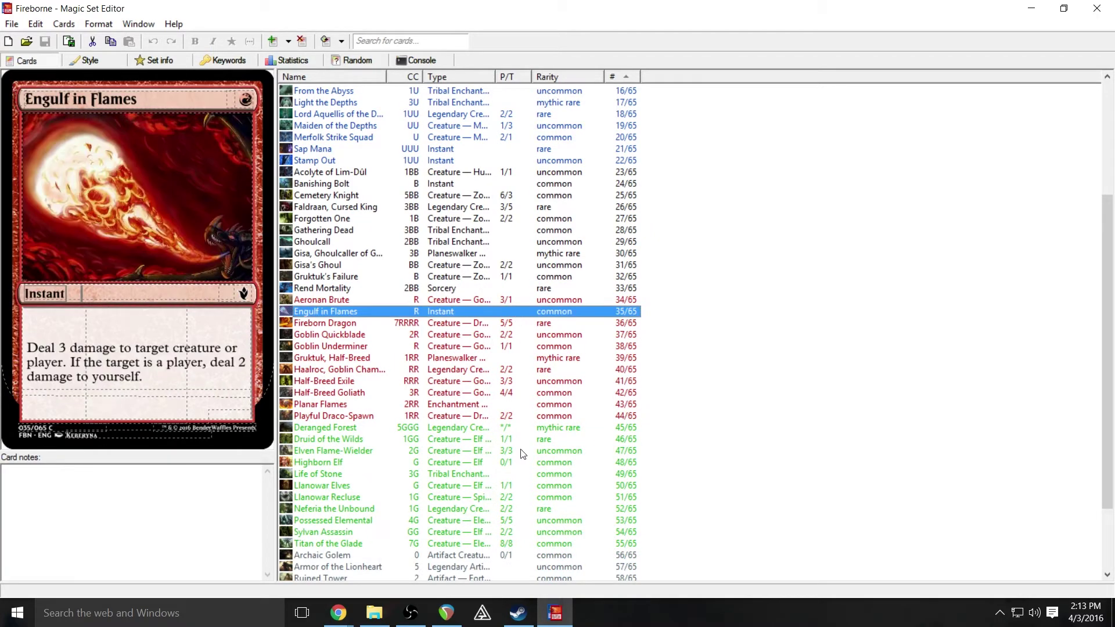
click(458, 220)
click(430, 300)
scroll(508, 202, up, 7)
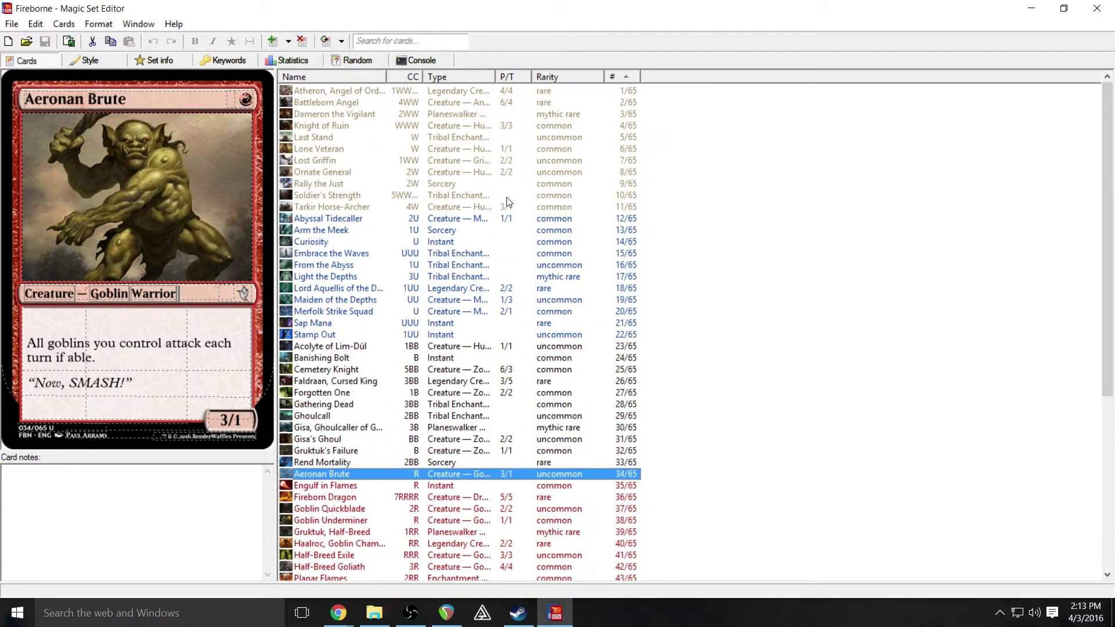
click(447, 249)
click(494, 375)
scroll(583, 427, down, 7)
scroll(583, 427, down, 2)
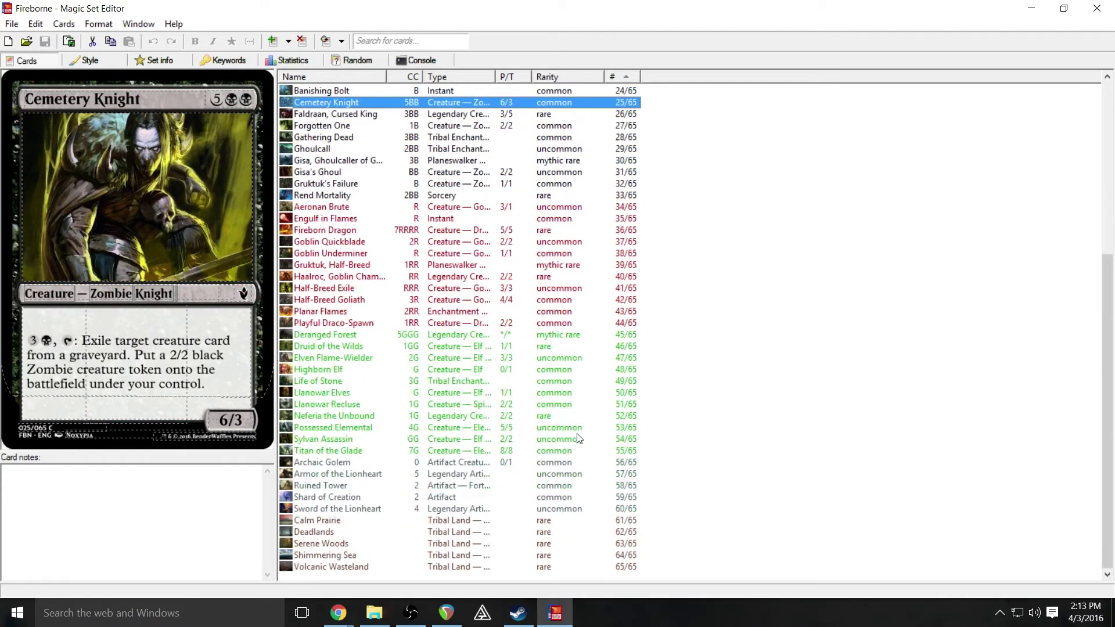
click(445, 498)
click(451, 530)
click(472, 553)
Preview From the Abyss and Lone Veteran, then settle on Atheron, Angel of Order.
scroll(650, 293, up, 8)
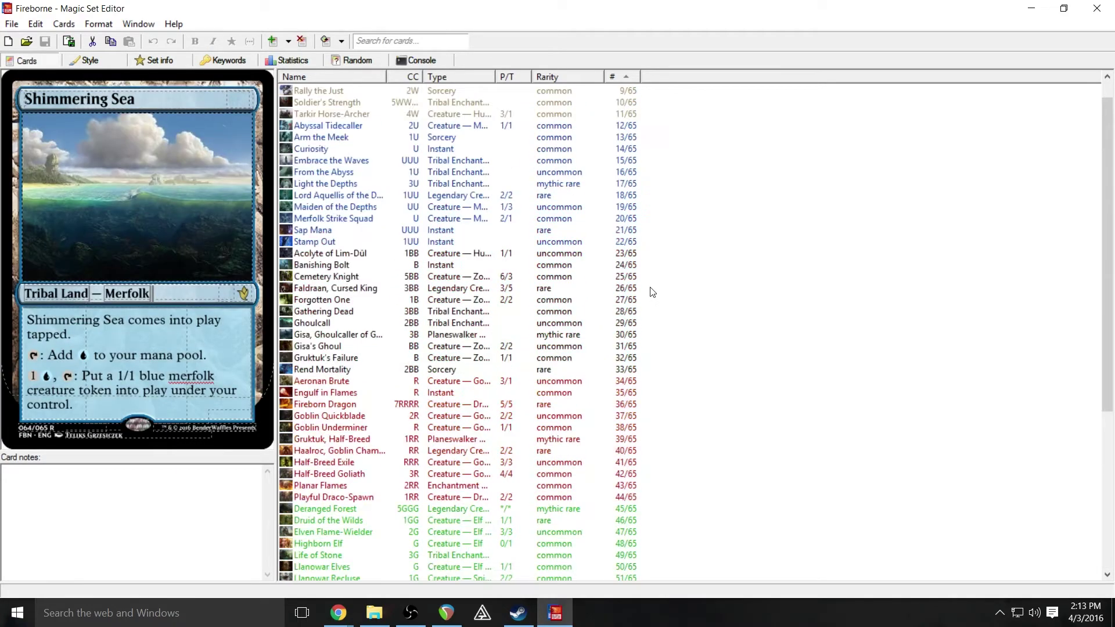
click(441, 264)
click(446, 149)
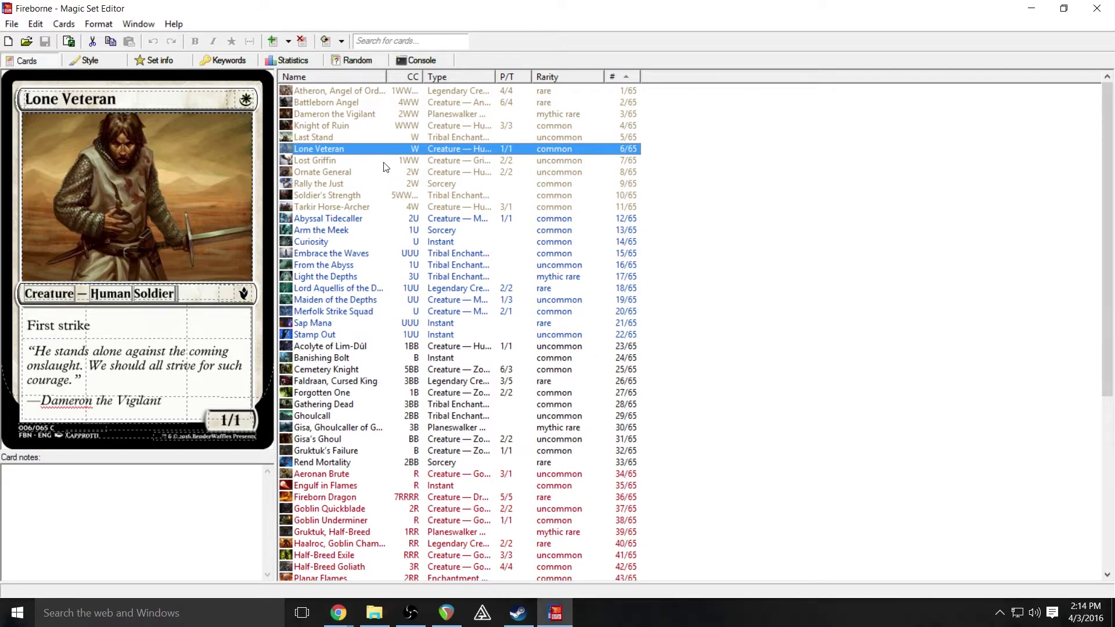
click(358, 104)
click(352, 91)
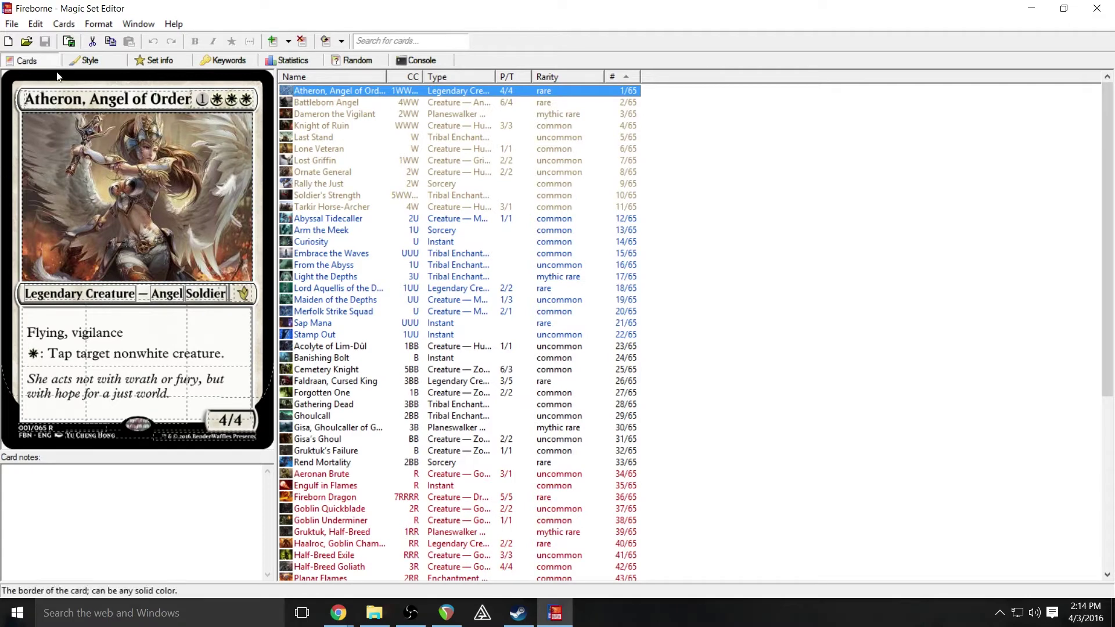
click(16, 23)
Create a new Magic set in M15 Style and maximize its Untitled window.
click(58, 41)
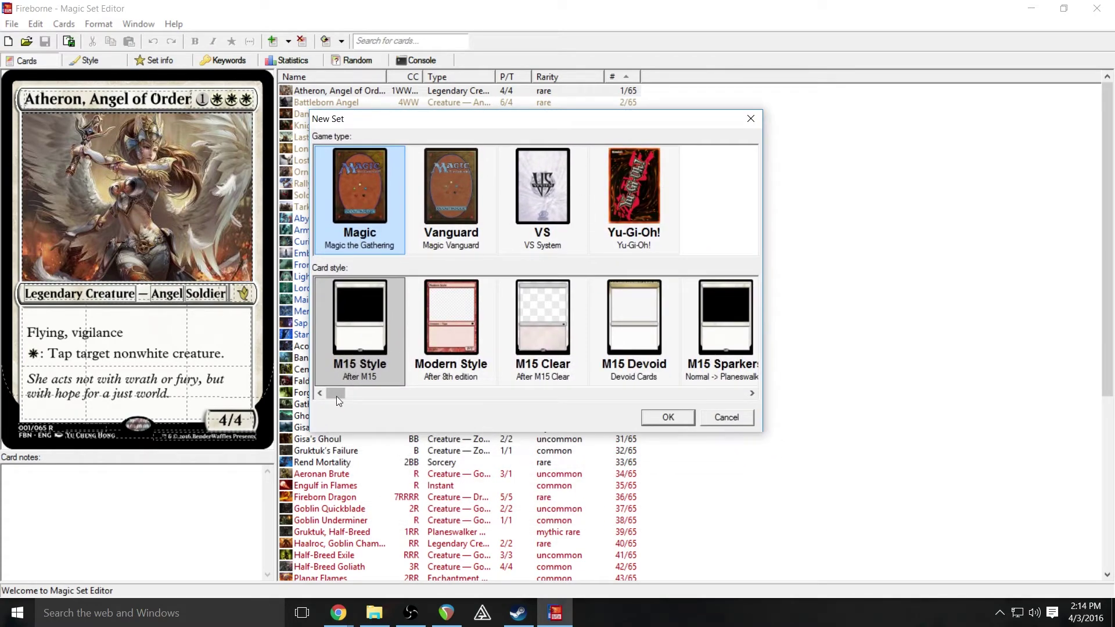
mouse_move(336, 395)
mouse_down()
mouse_move(746, 393)
mouse_move(315, 400)
mouse_up()
click(674, 419)
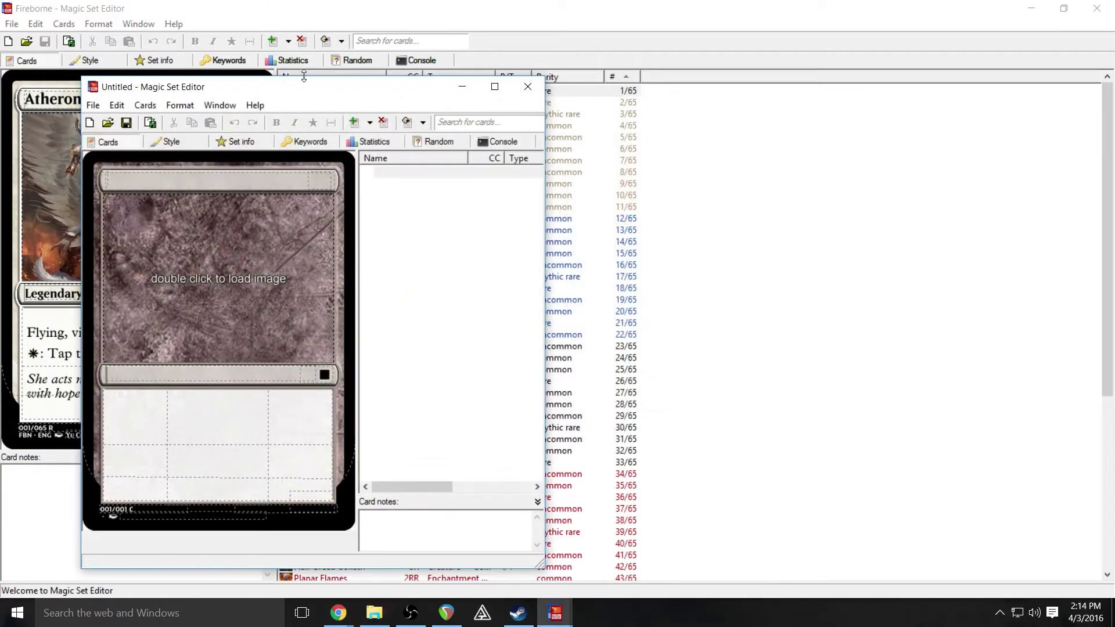
drag(307, 93, 546, 2)
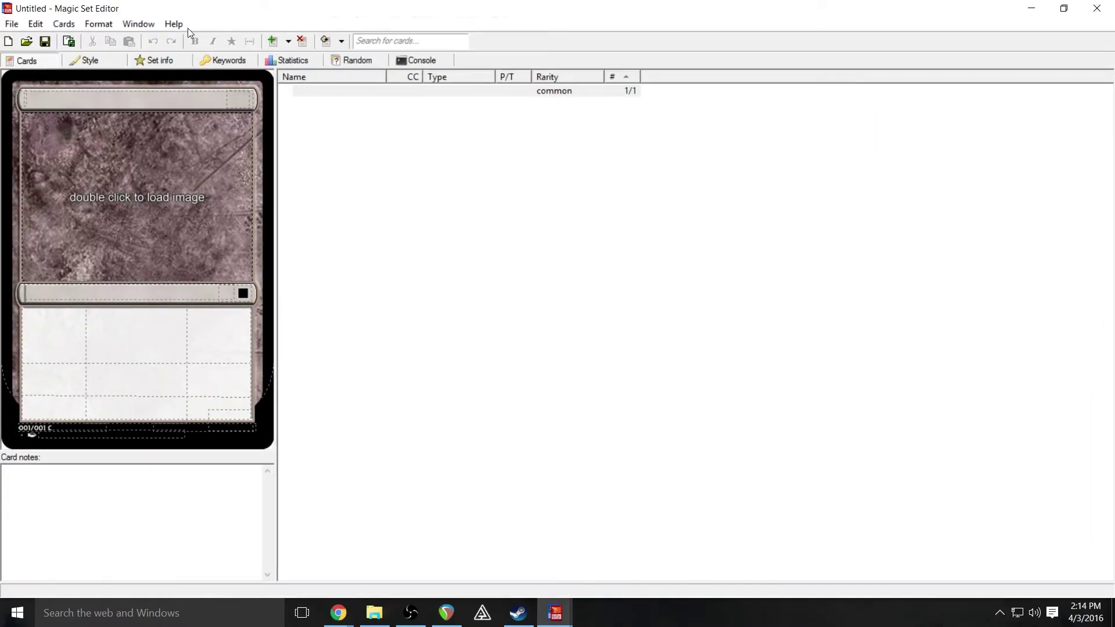
Preview the M15 Clear, Sparkers, Walkers, Textless Land and Modern frames, then reselect M15 Style.
click(106, 63)
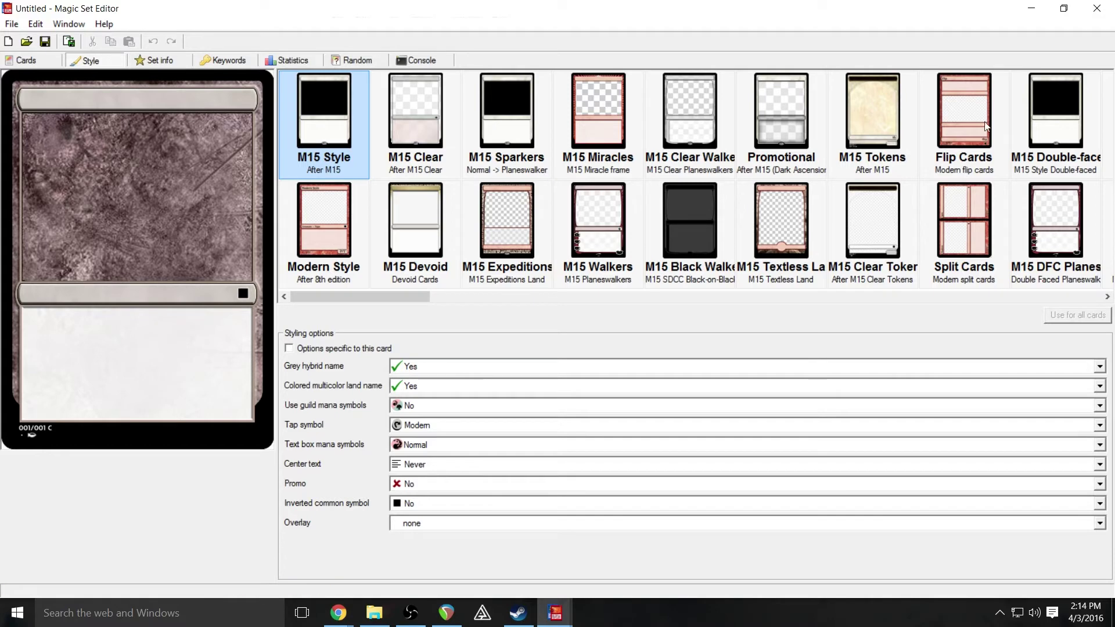
click(415, 121)
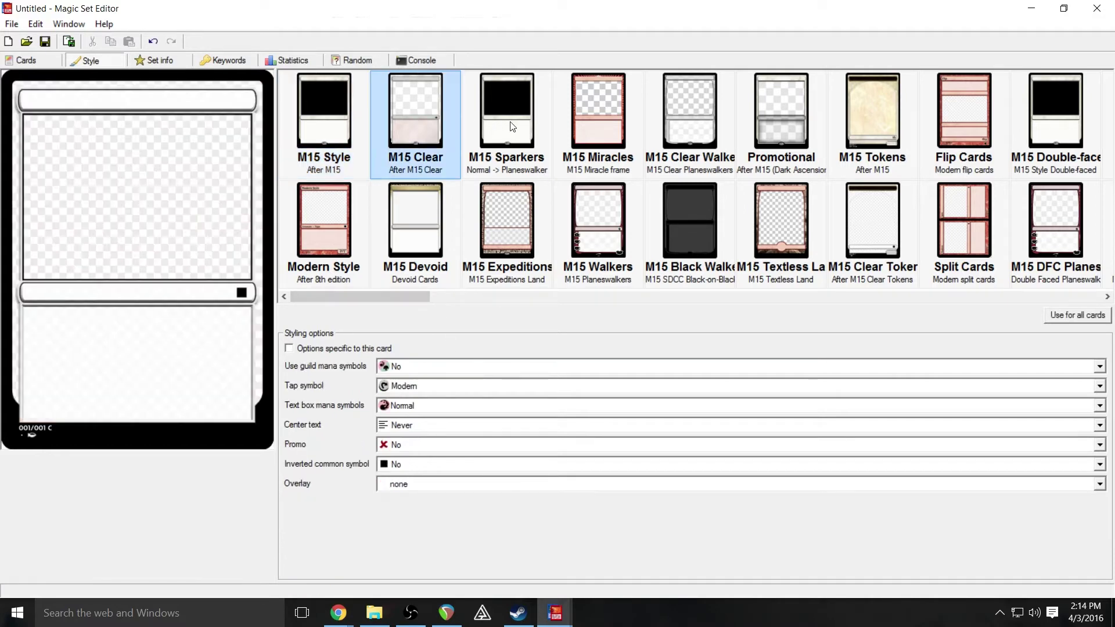
click(507, 121)
click(651, 127)
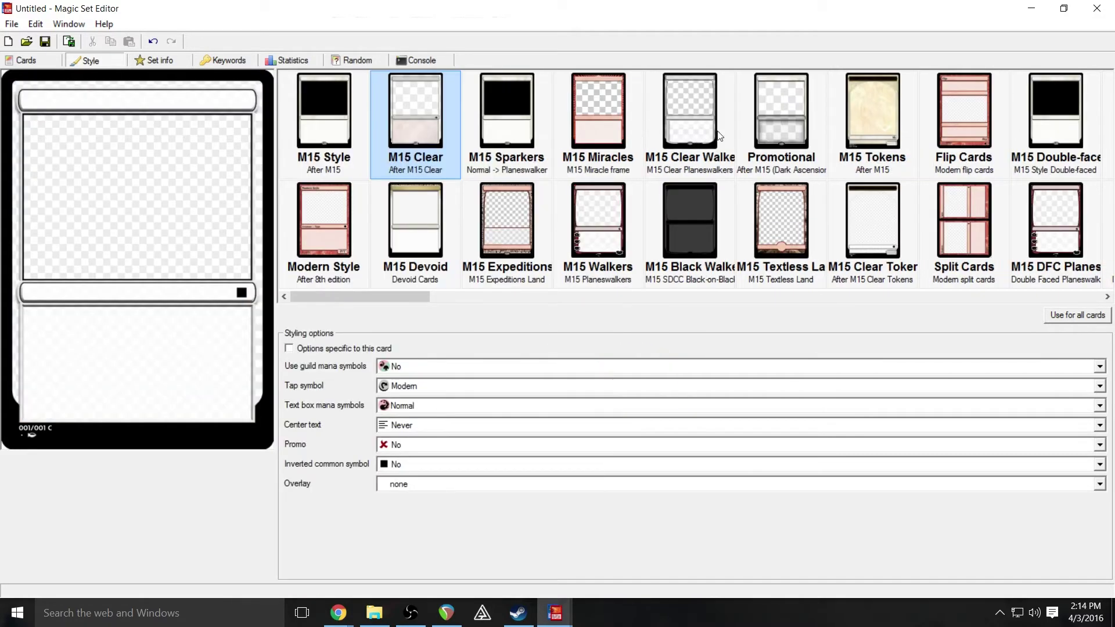
click(688, 128)
click(599, 235)
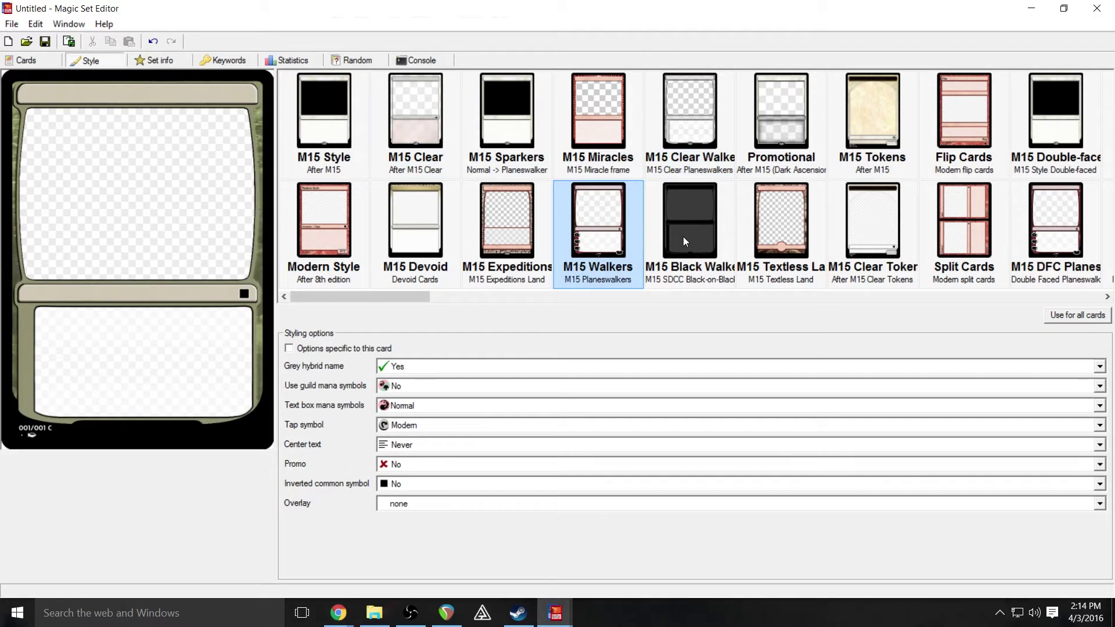
click(872, 203)
click(792, 213)
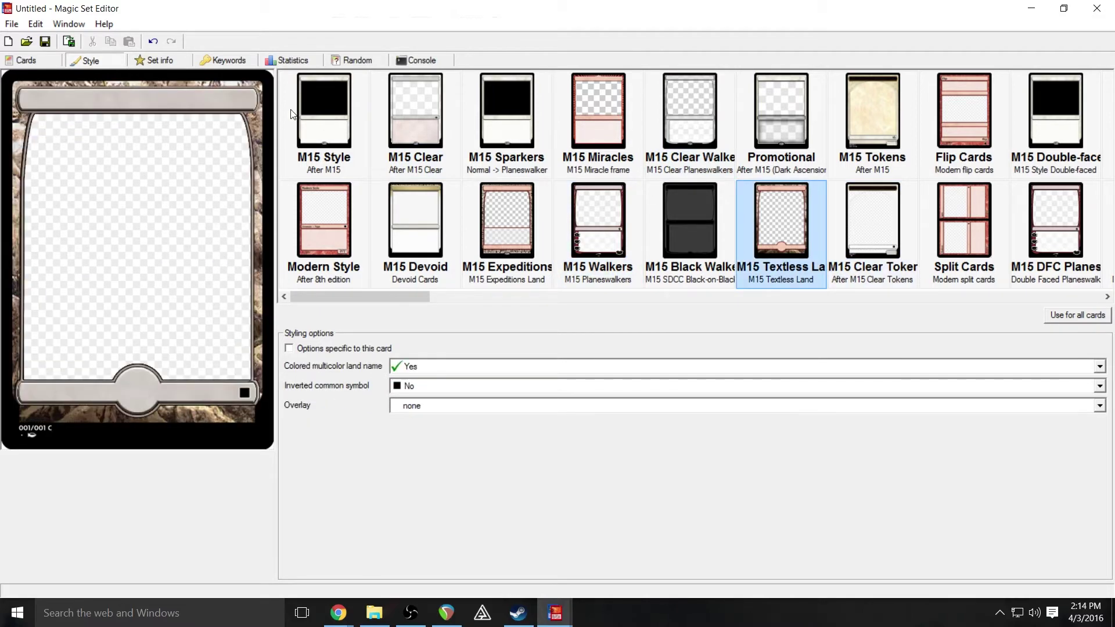
click(345, 122)
click(349, 216)
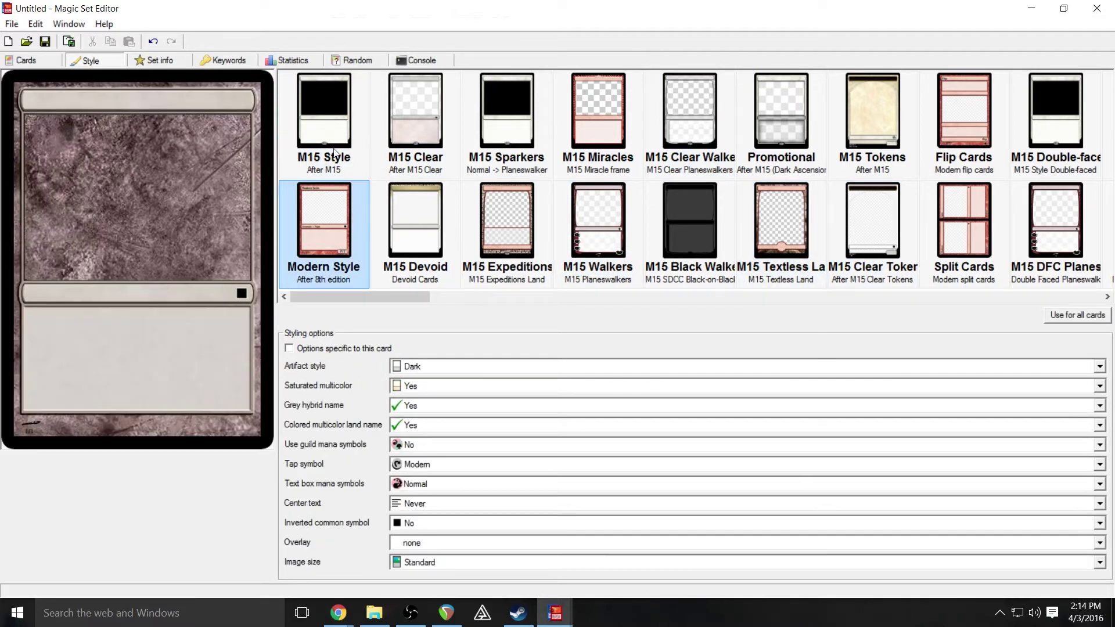
click(320, 122)
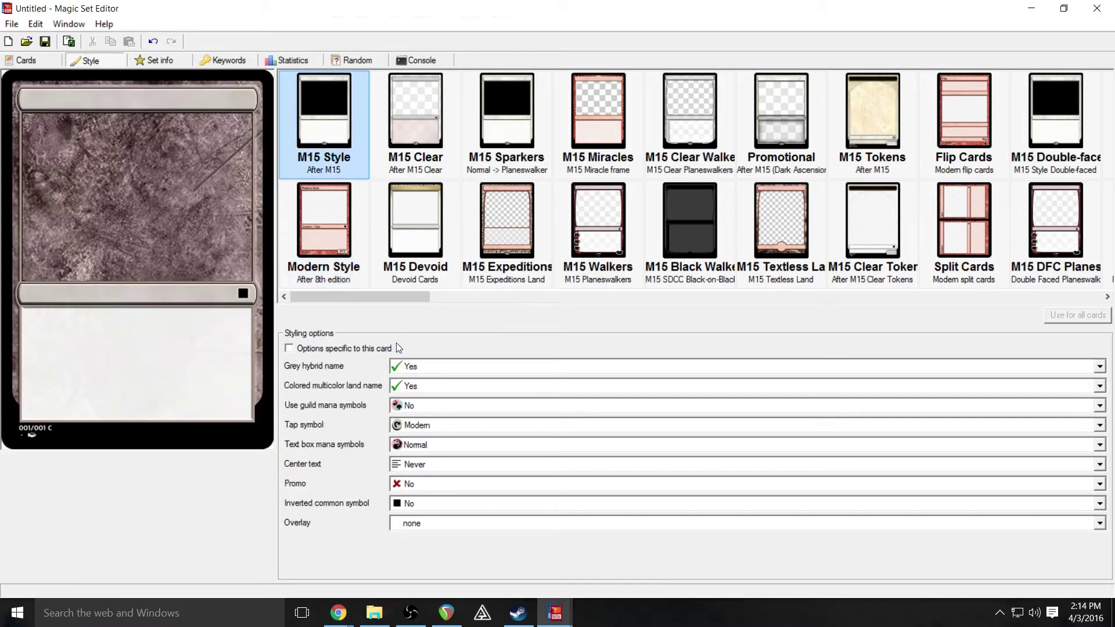
Keep the style options Grey hybrid name Yes, Tap symbol Modern and Center text Never.
click(431, 366)
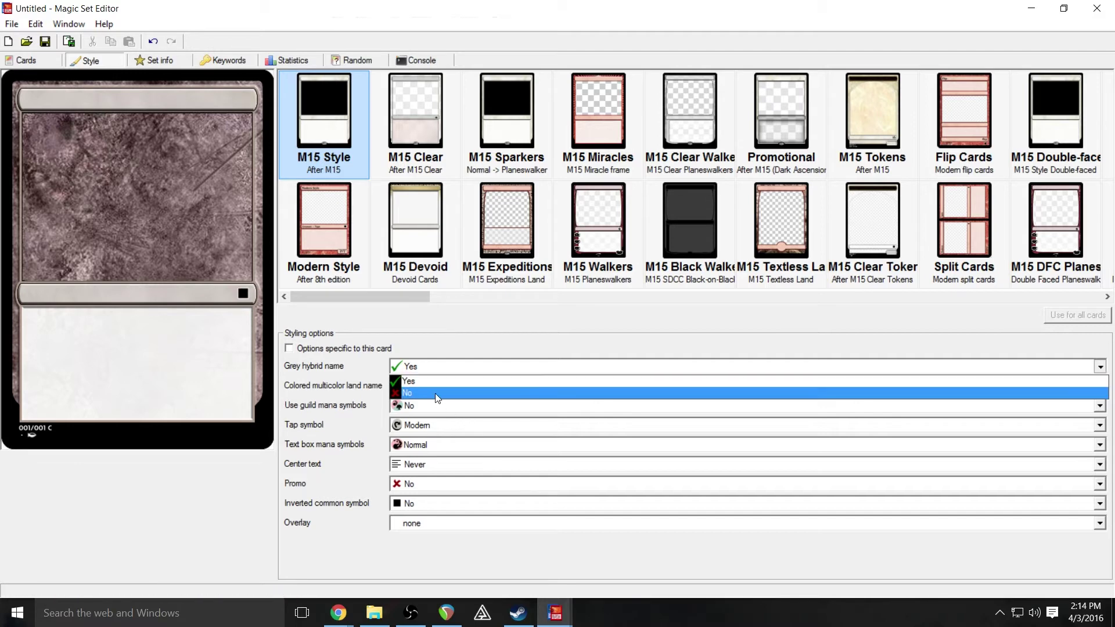
click(436, 381)
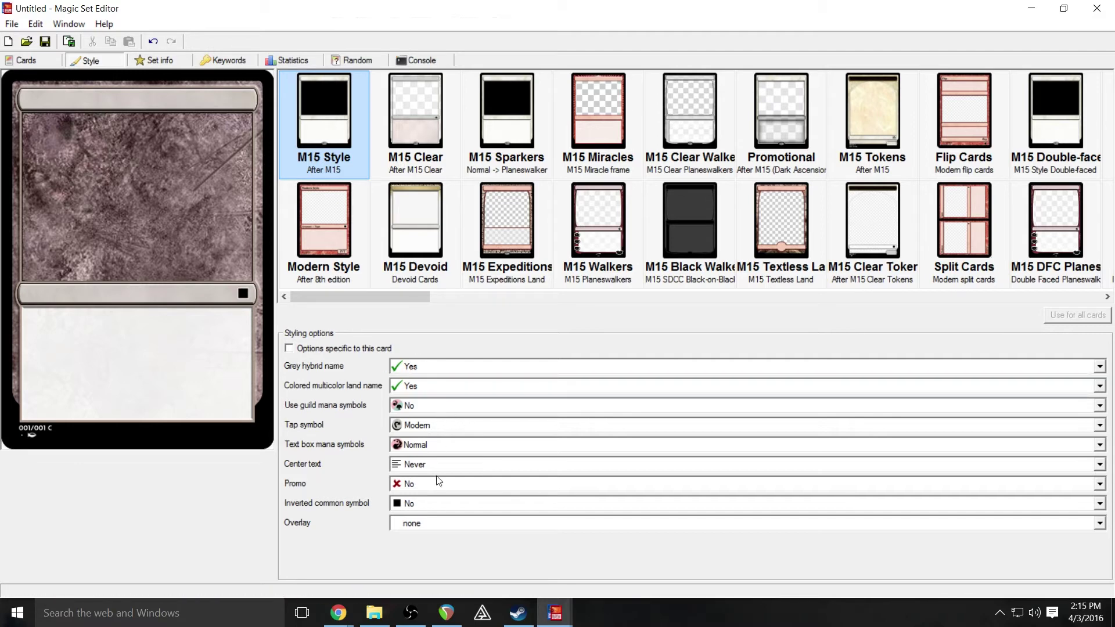
click(434, 430)
click(445, 430)
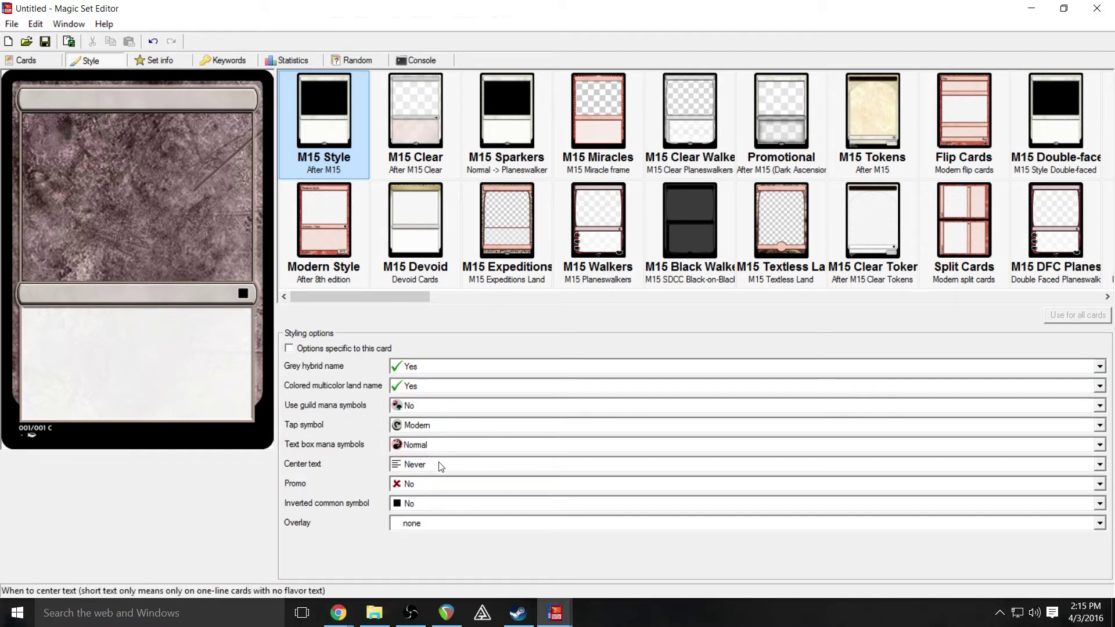
click(441, 467)
click(410, 474)
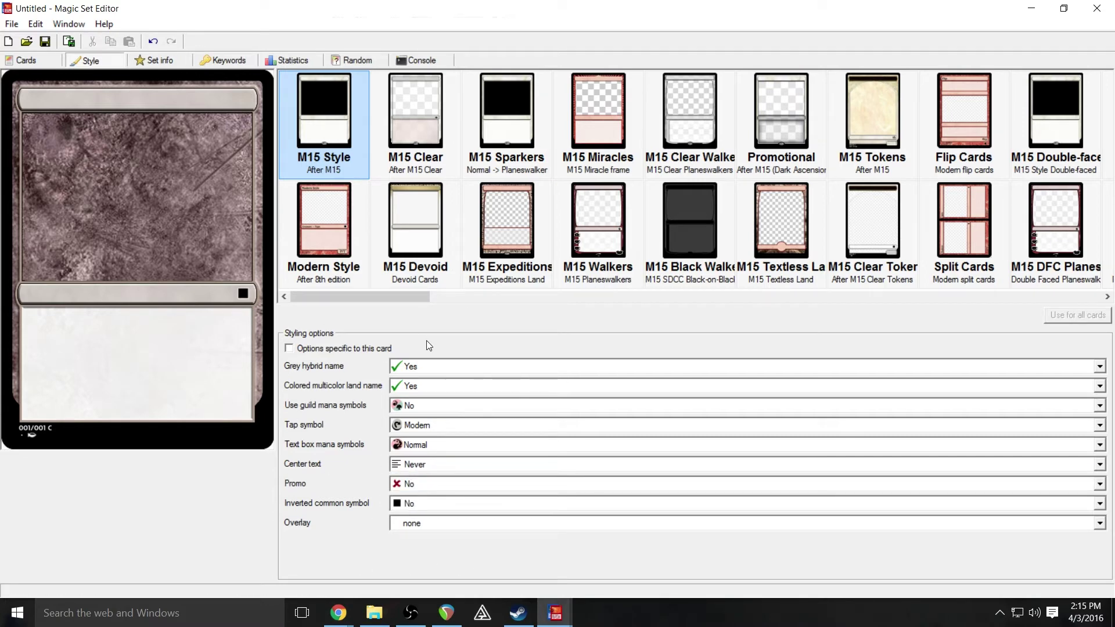
click(177, 59)
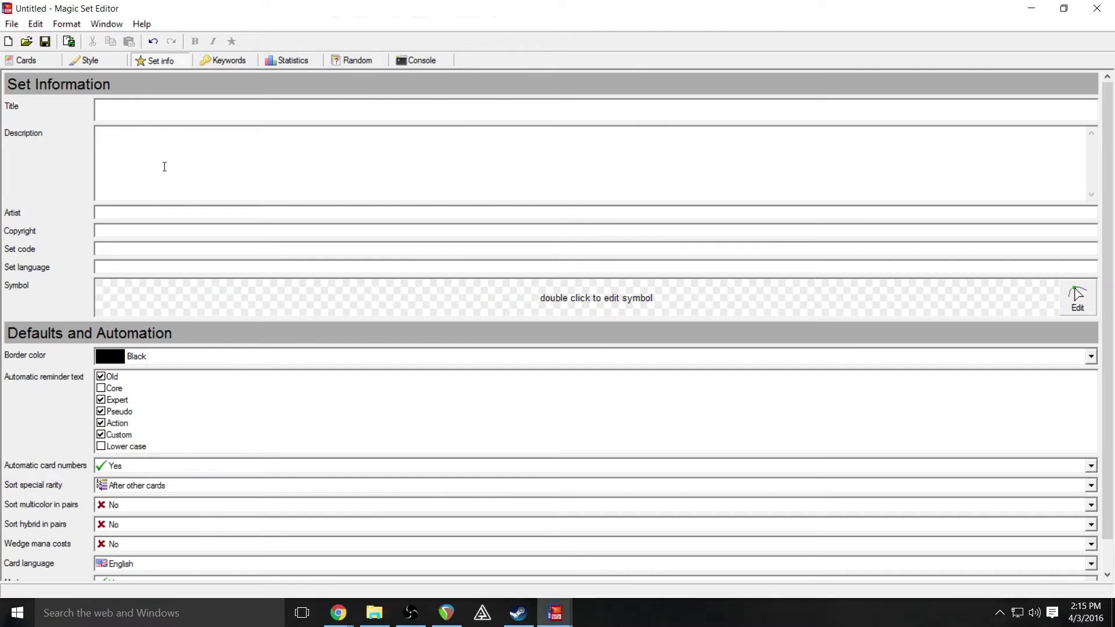
Click into the Untitled set's Title and Artist fields, then return to the Fireborne window.
click(160, 110)
click(55, 212)
mouse_move(555, 612)
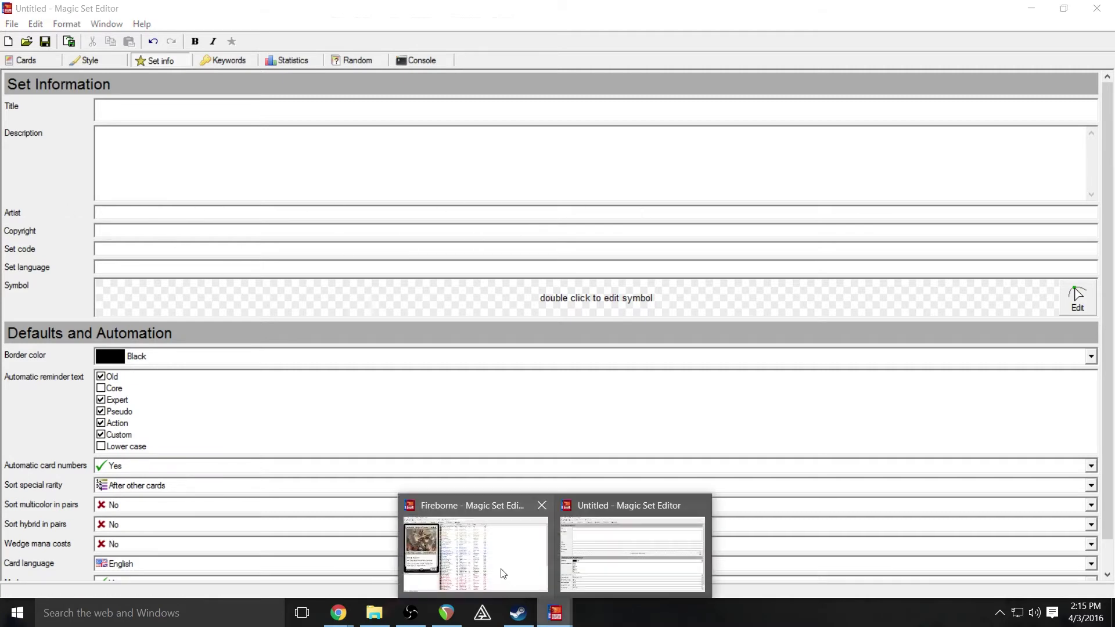
click(500, 573)
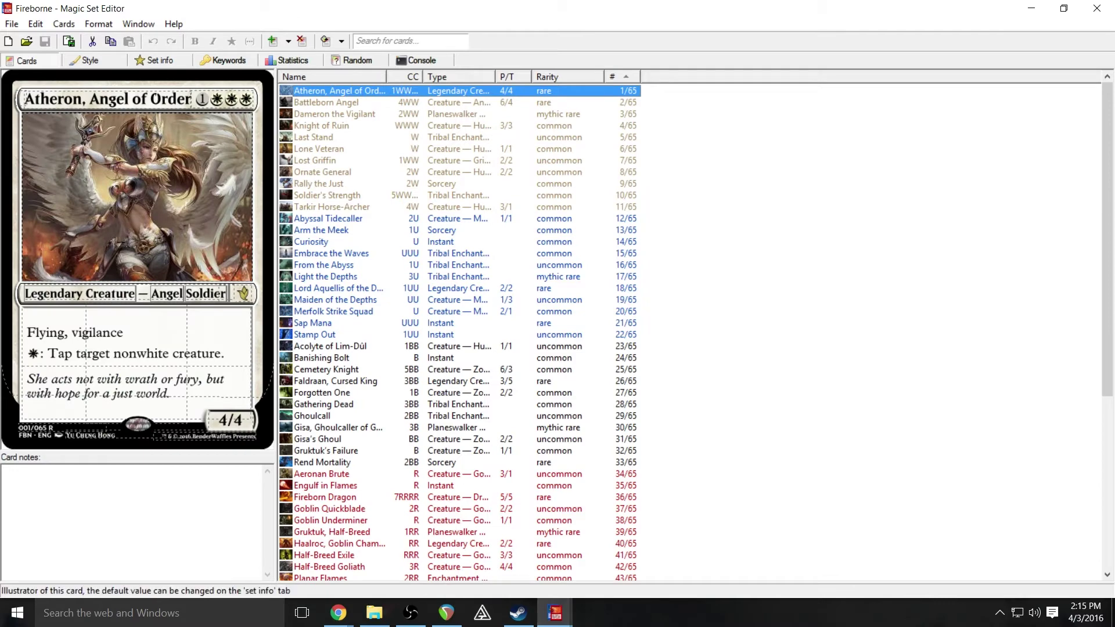
Inspect the illustrator credits and colour choices of Atheron and Merfolk Strike Squad.
click(75, 435)
click(112, 471)
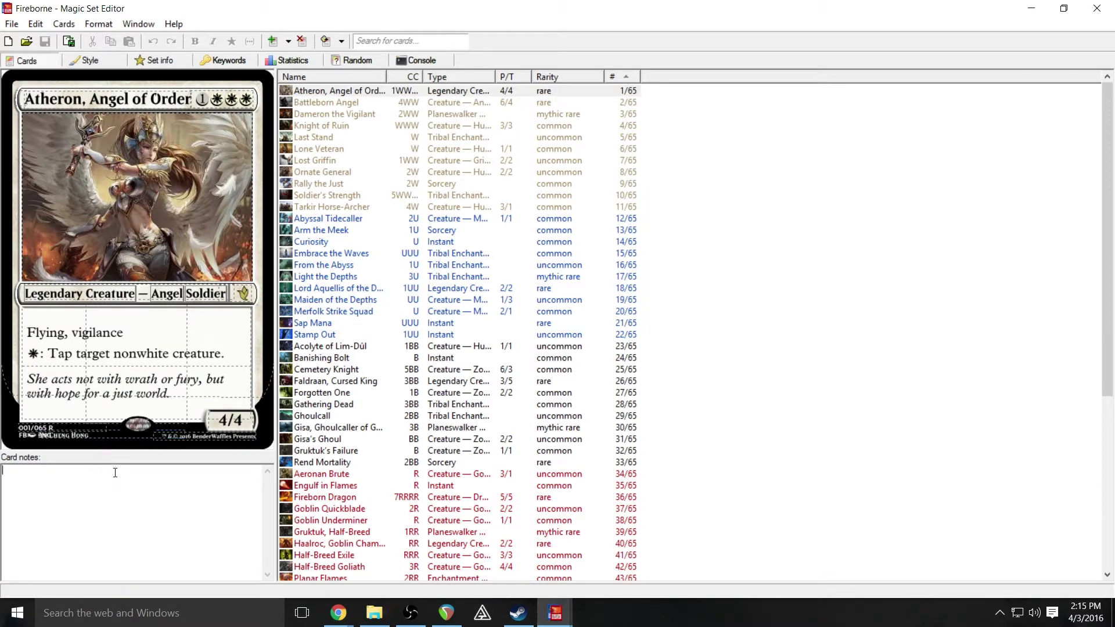
click(102, 444)
click(324, 381)
click(332, 311)
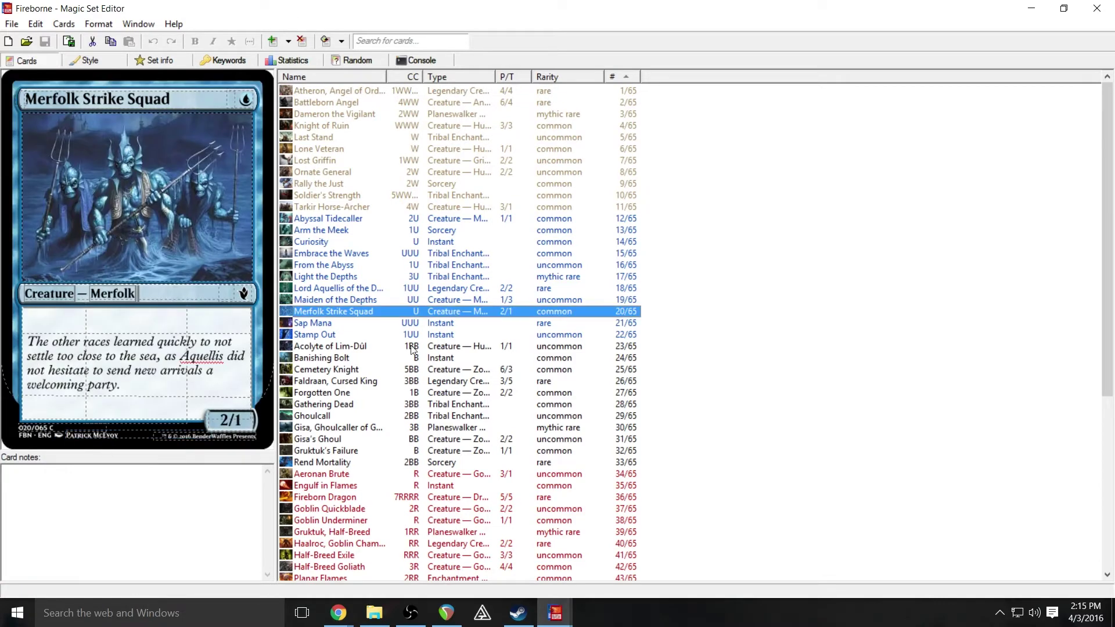
click(93, 435)
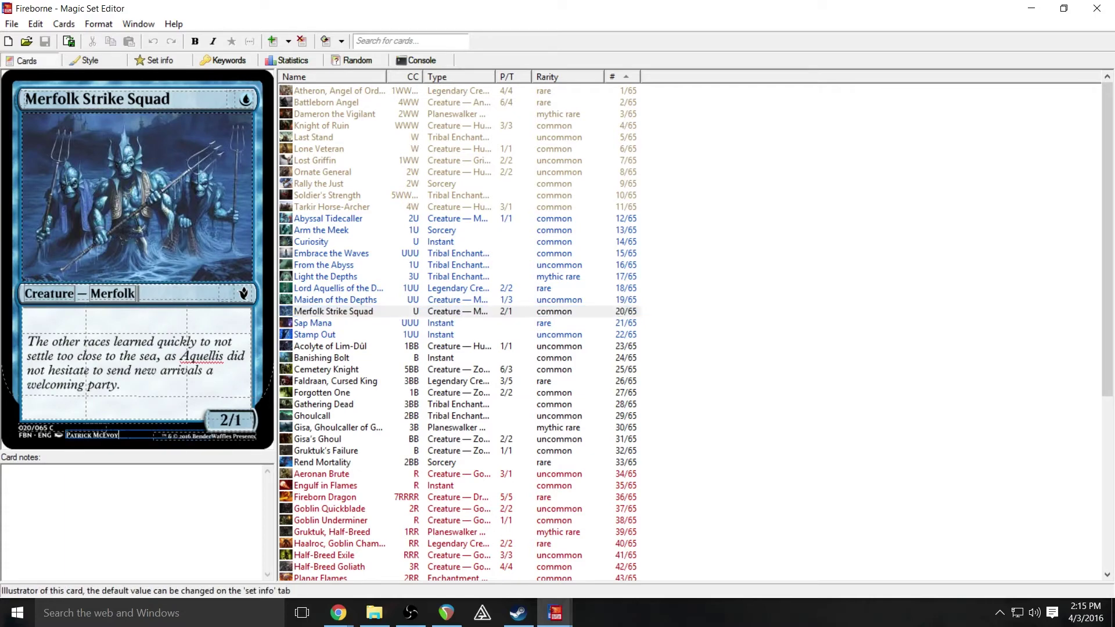
Switch between the Untitled set's information page and the Fireborne card list, ending on Untitled.
mouse_move(563, 620)
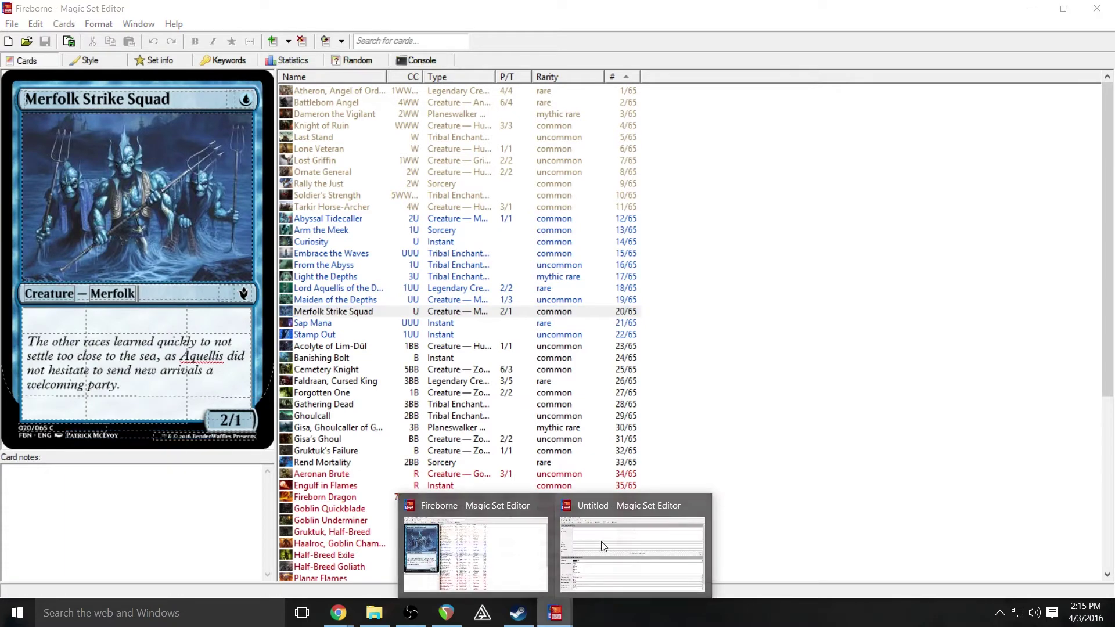
click(601, 542)
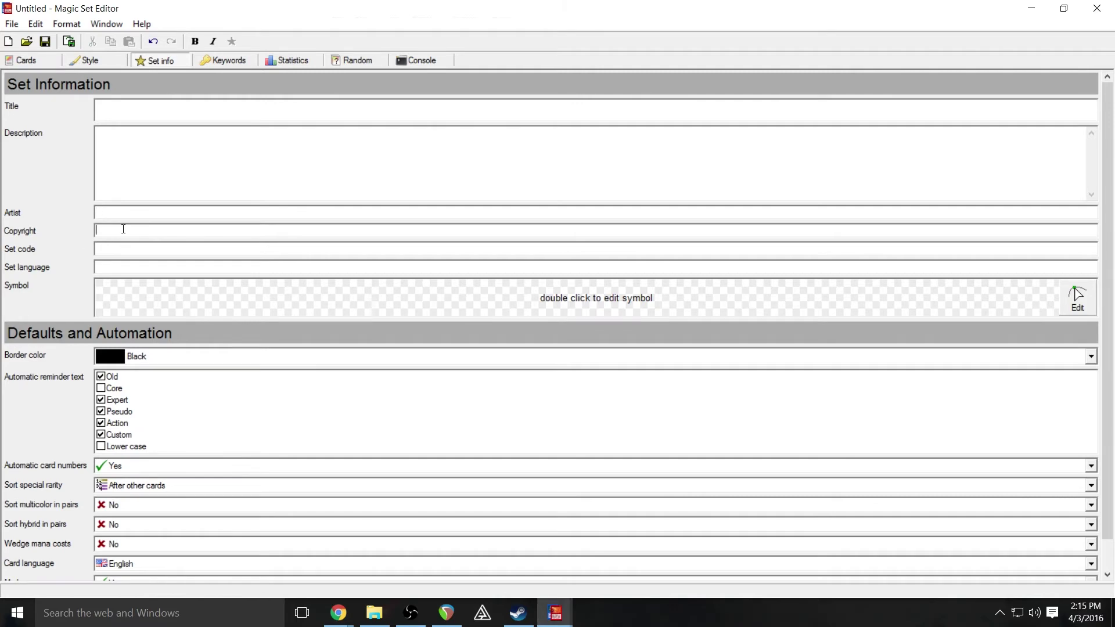
mouse_move(556, 614)
click(472, 552)
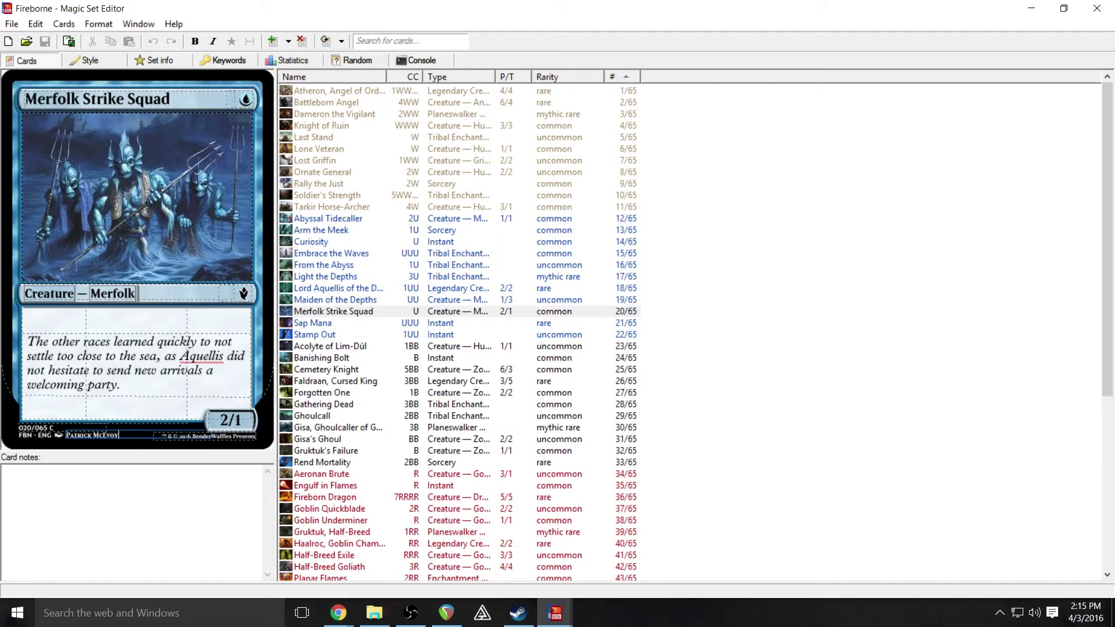
mouse_move(555, 613)
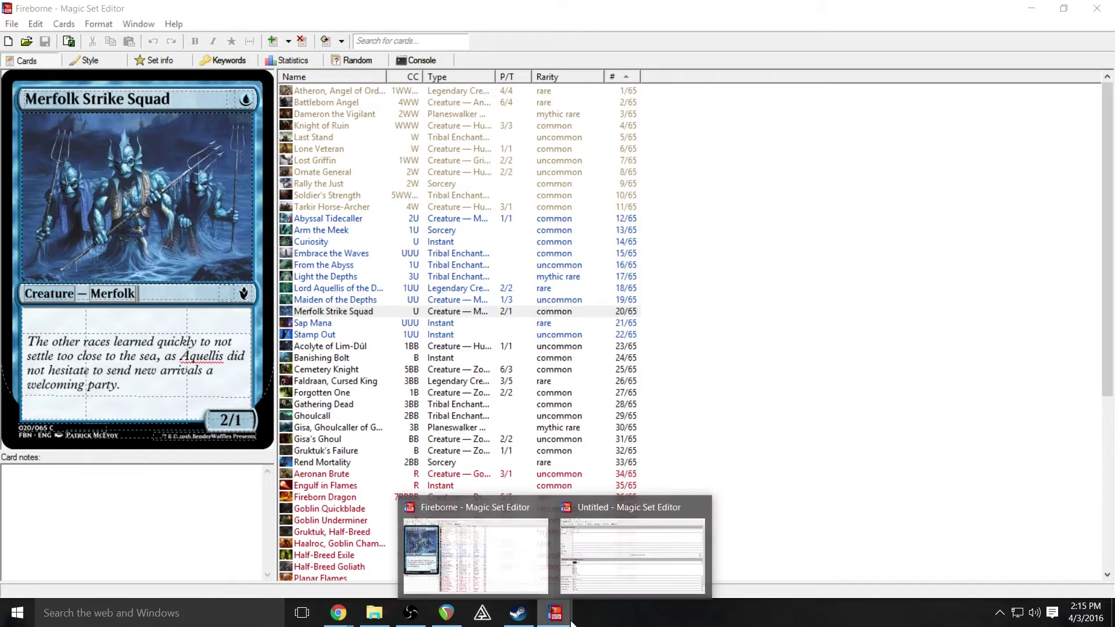
click(633, 548)
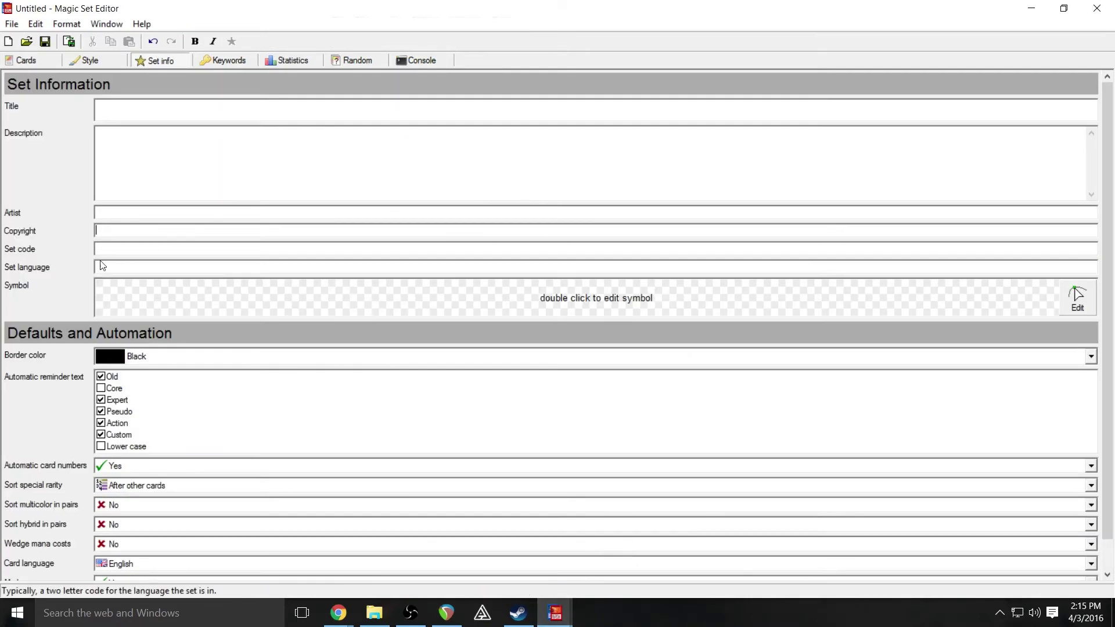
Draw a centred Square set symbol, store it, and leave the border colour as Black.
double_click(615, 306)
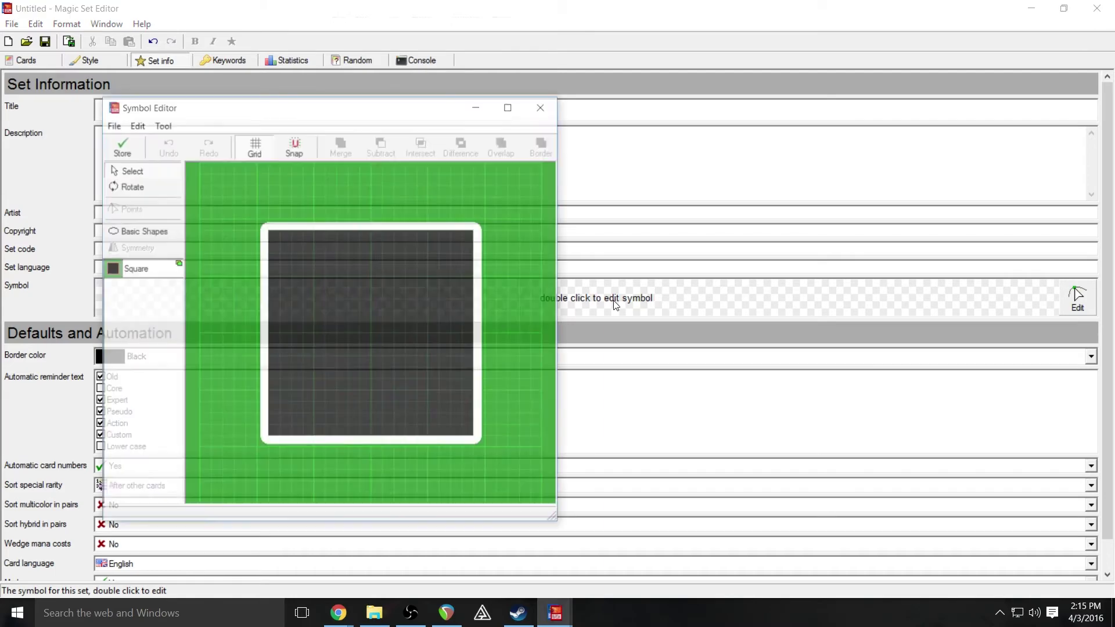
click(139, 268)
drag(190, 227, 297, 296)
click(127, 152)
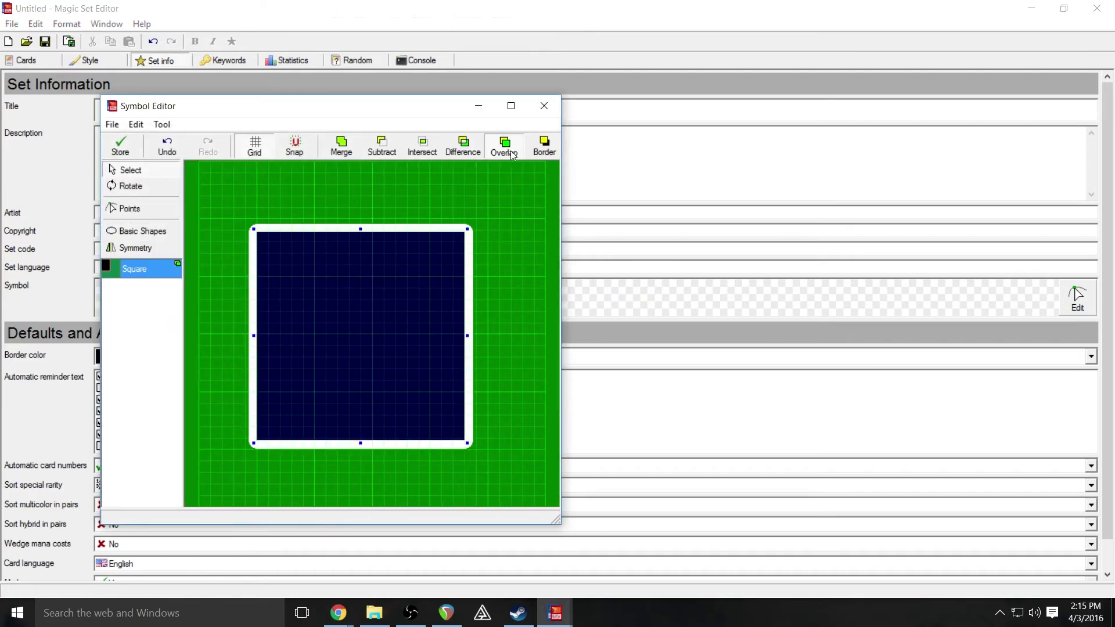
click(544, 105)
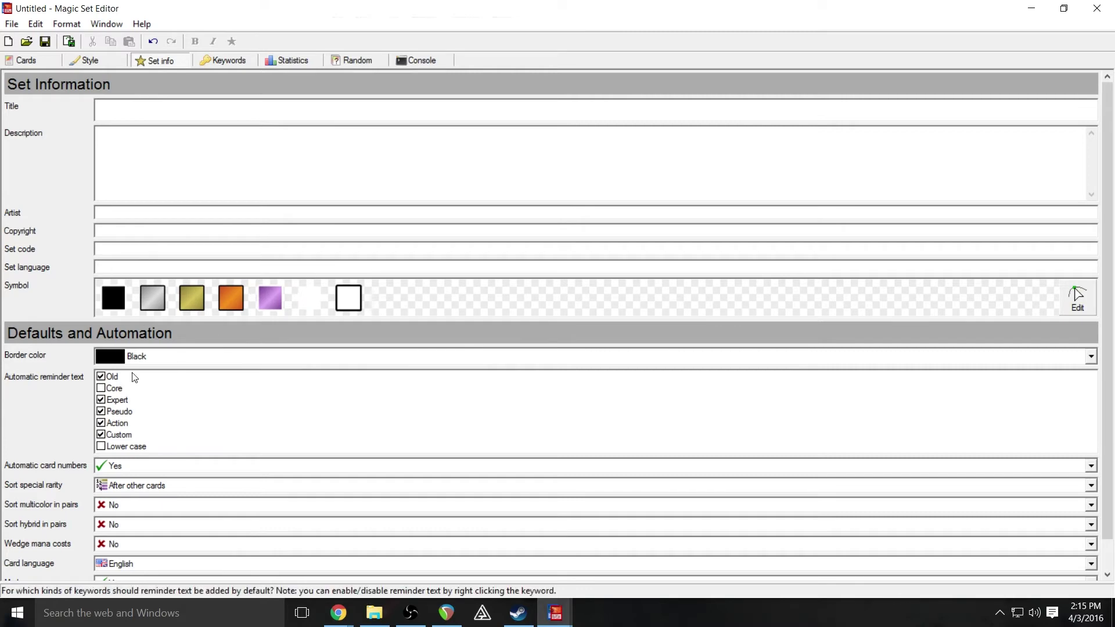
click(169, 356)
click(187, 349)
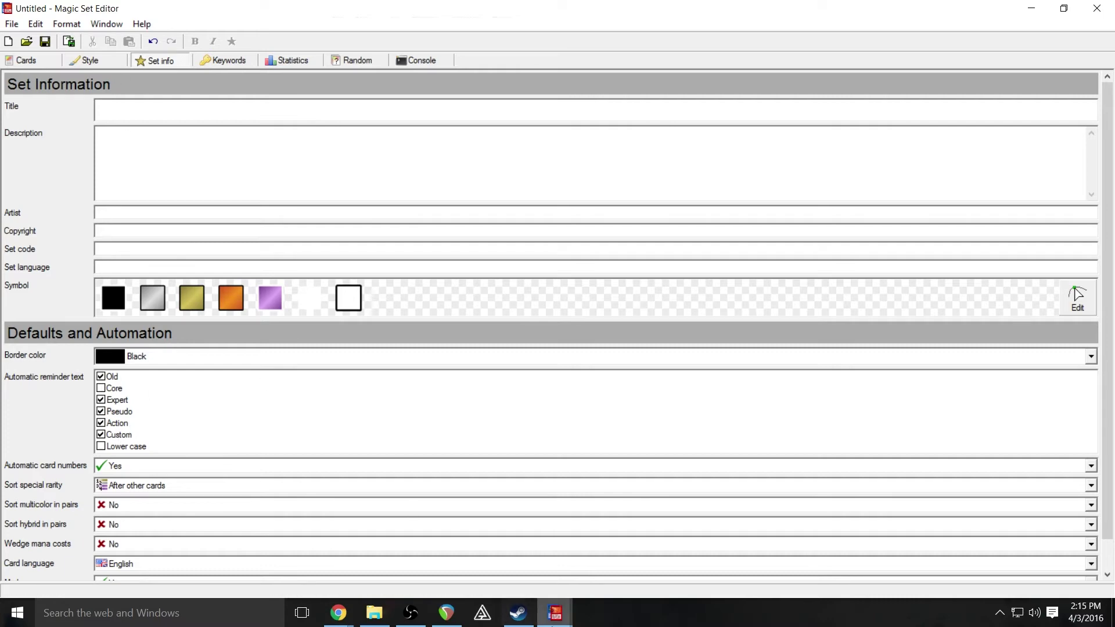
View Fireborne cards From the Abyss through Abyssal Tidecaller and select its scry reminder text.
mouse_move(571, 618)
click(517, 572)
click(437, 266)
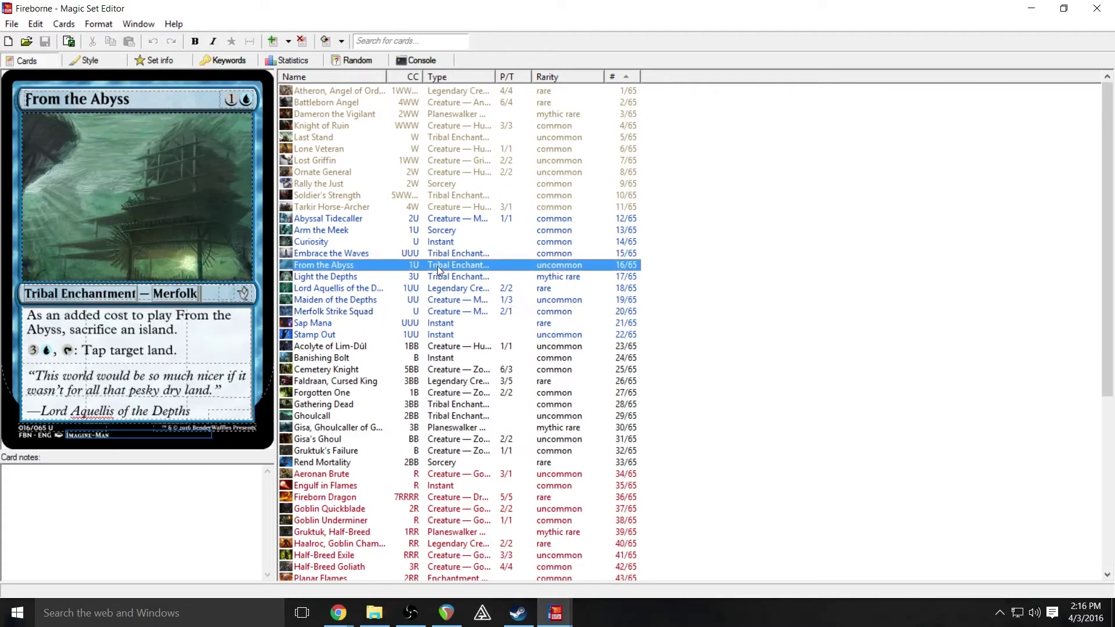
click(440, 254)
click(442, 218)
click(444, 183)
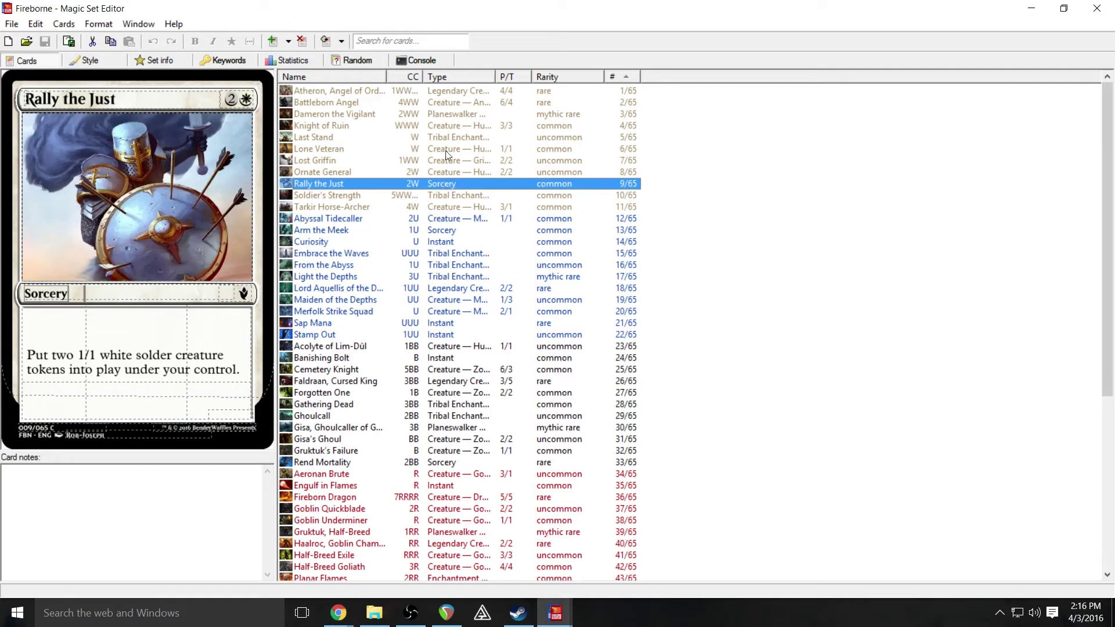
click(445, 243)
click(445, 219)
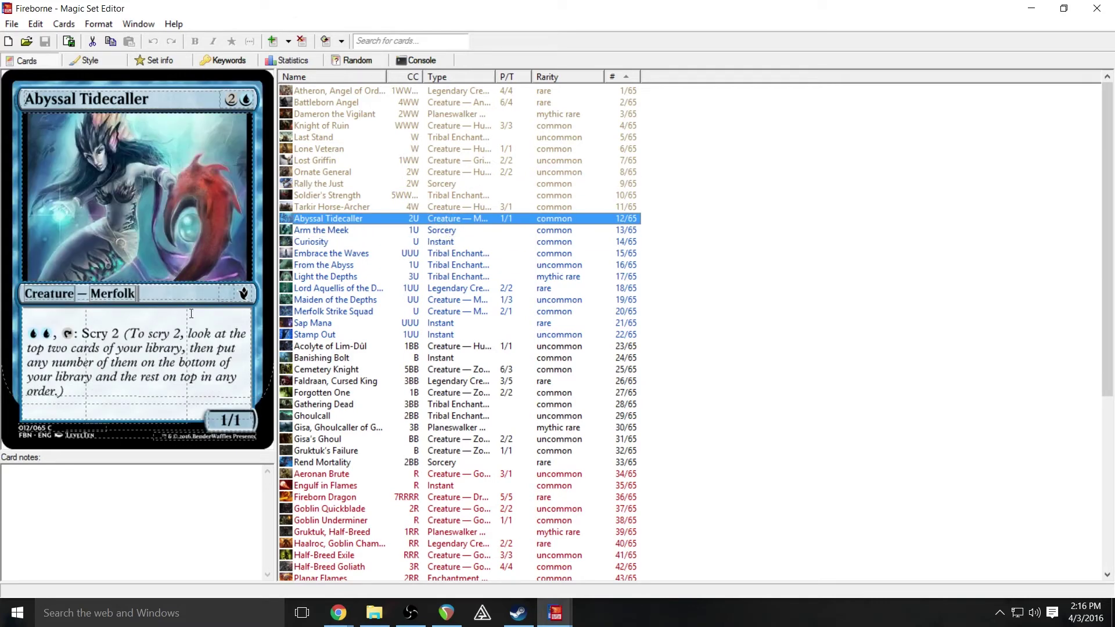
drag(132, 336, 200, 370)
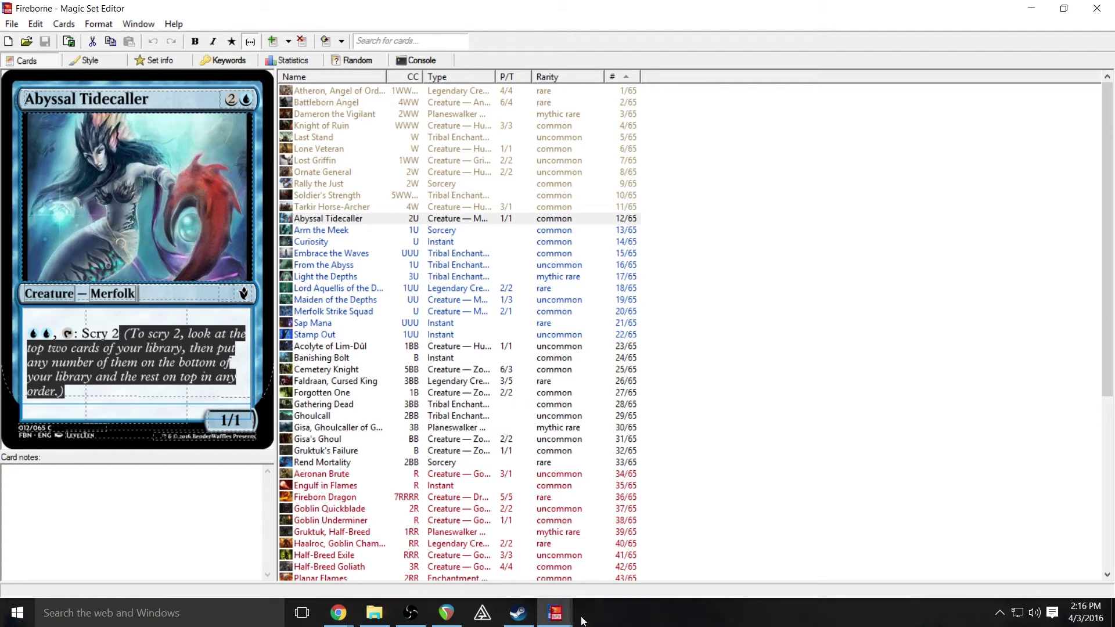
Back in the Untitled set, scroll the Set info page and open the Keywords list.
mouse_move(558, 615)
click(621, 499)
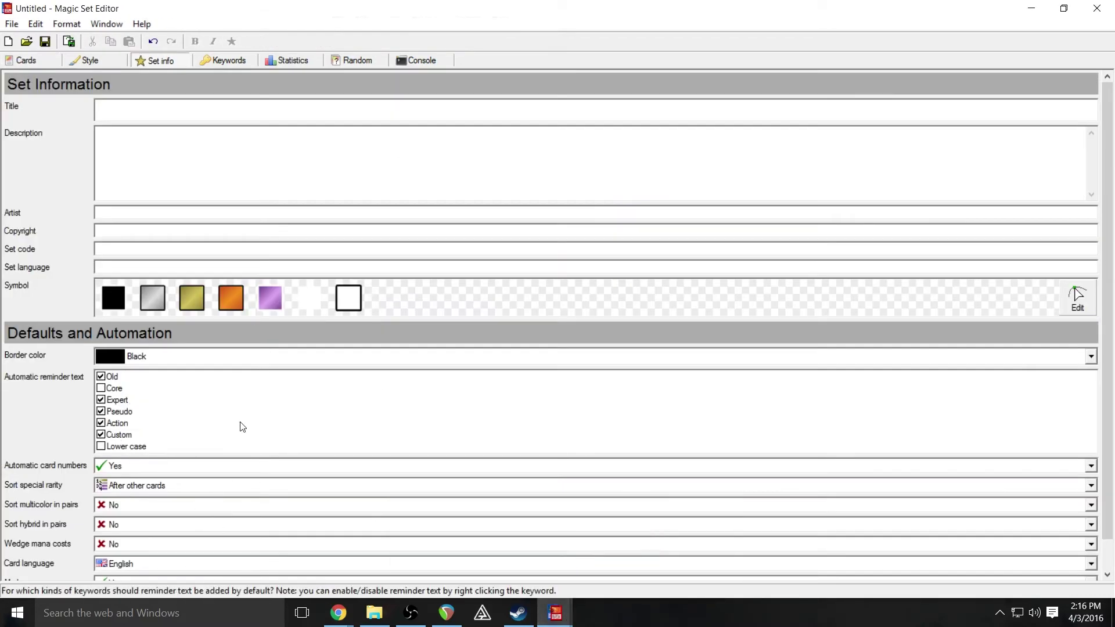
scroll(242, 427, down, 1)
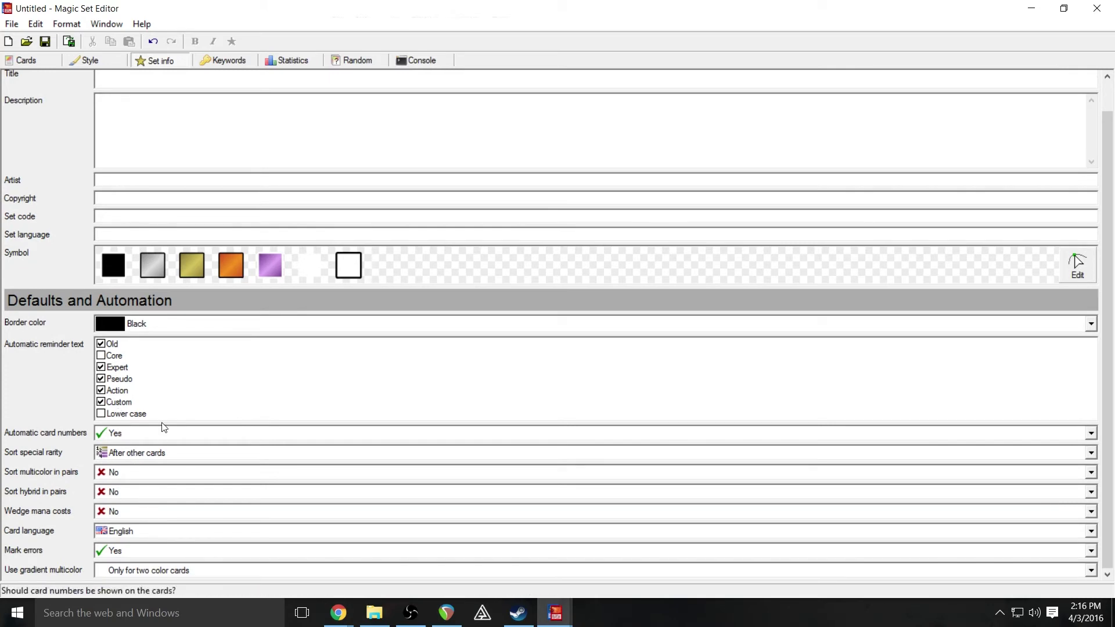
scroll(244, 232, up, 1)
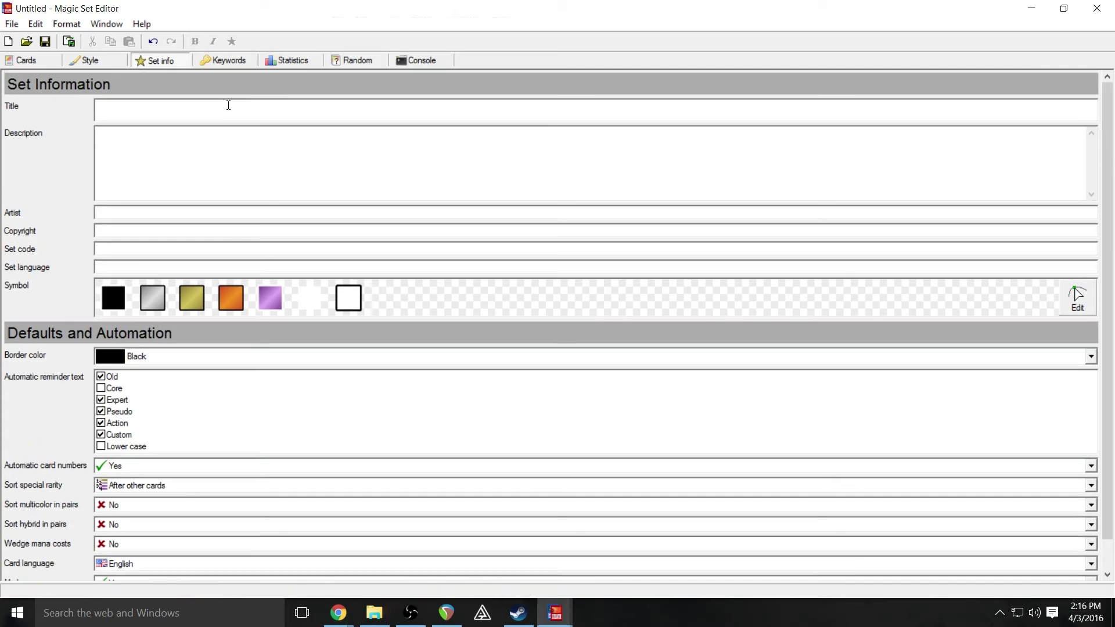
click(218, 61)
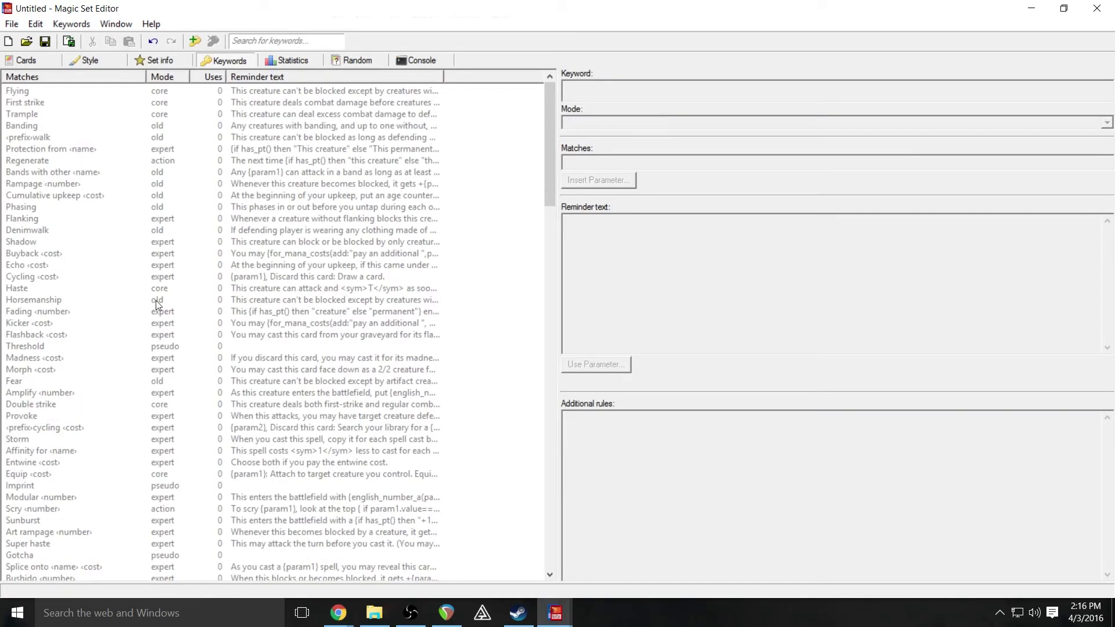
Scroll the keywords, check Flanking's context menu, then view the Trample and Flying details.
scroll(177, 424, down, 20)
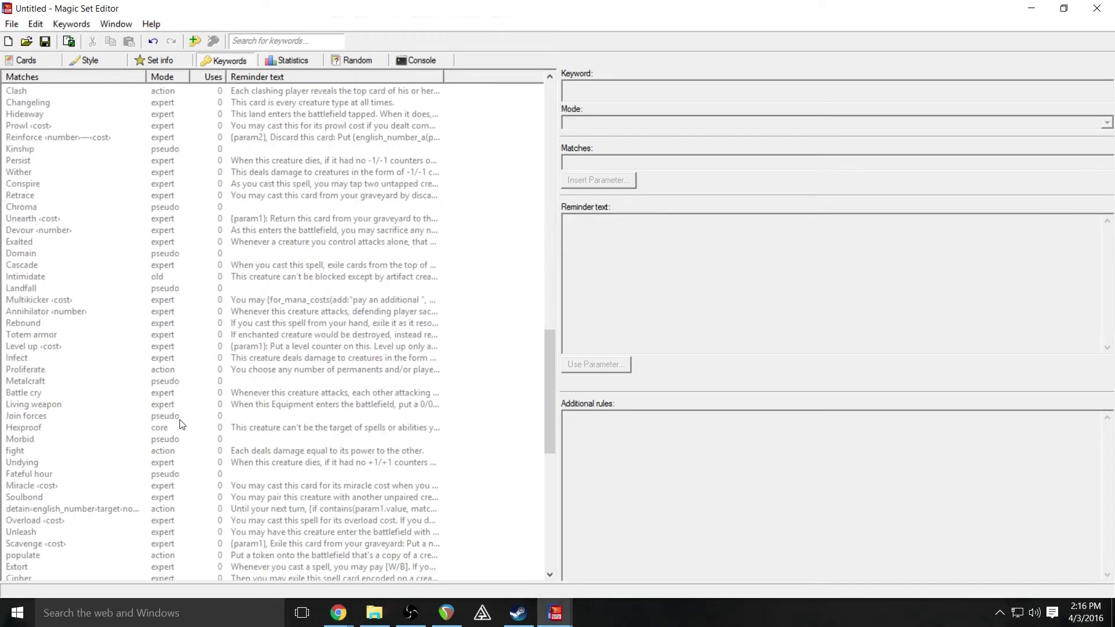
scroll(181, 424, up, 12)
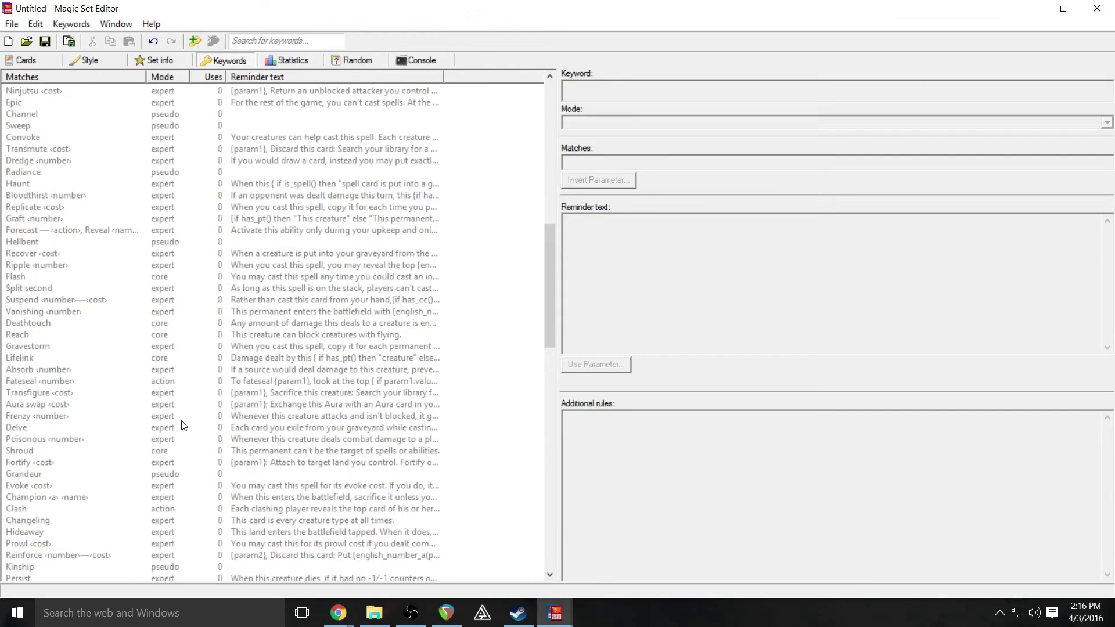
scroll(181, 426, up, 17)
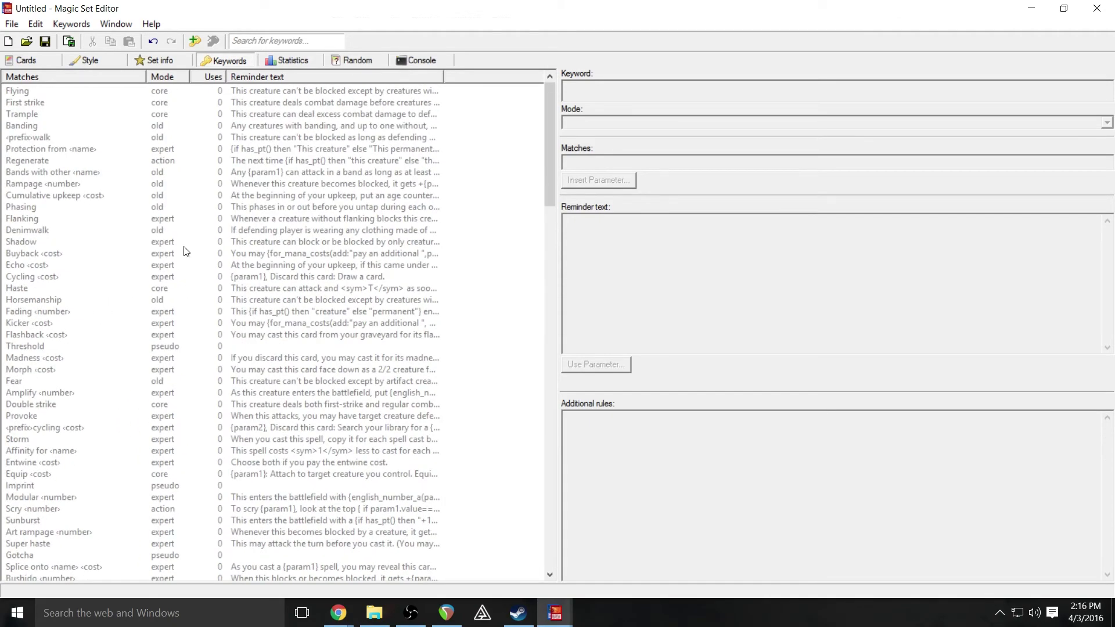
right_click(187, 219)
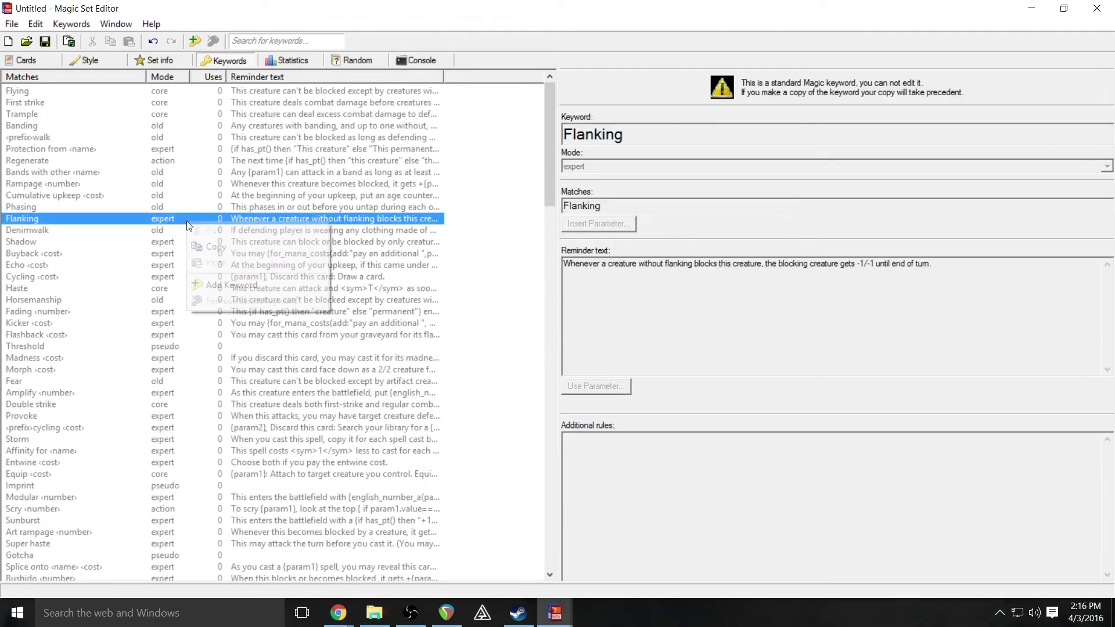
click(482, 139)
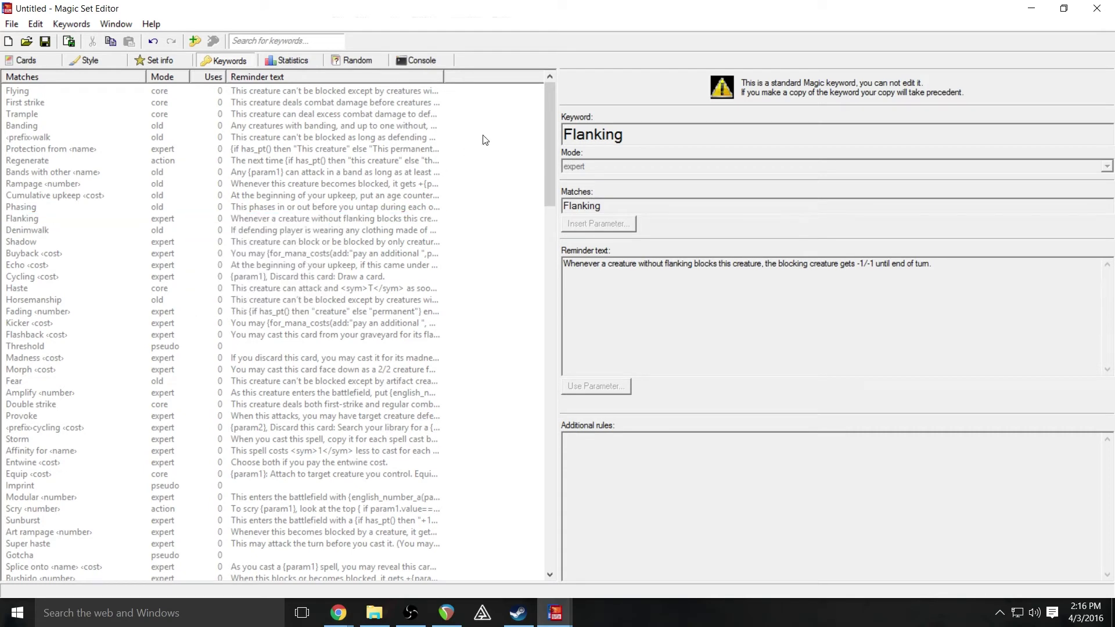
click(278, 112)
click(180, 90)
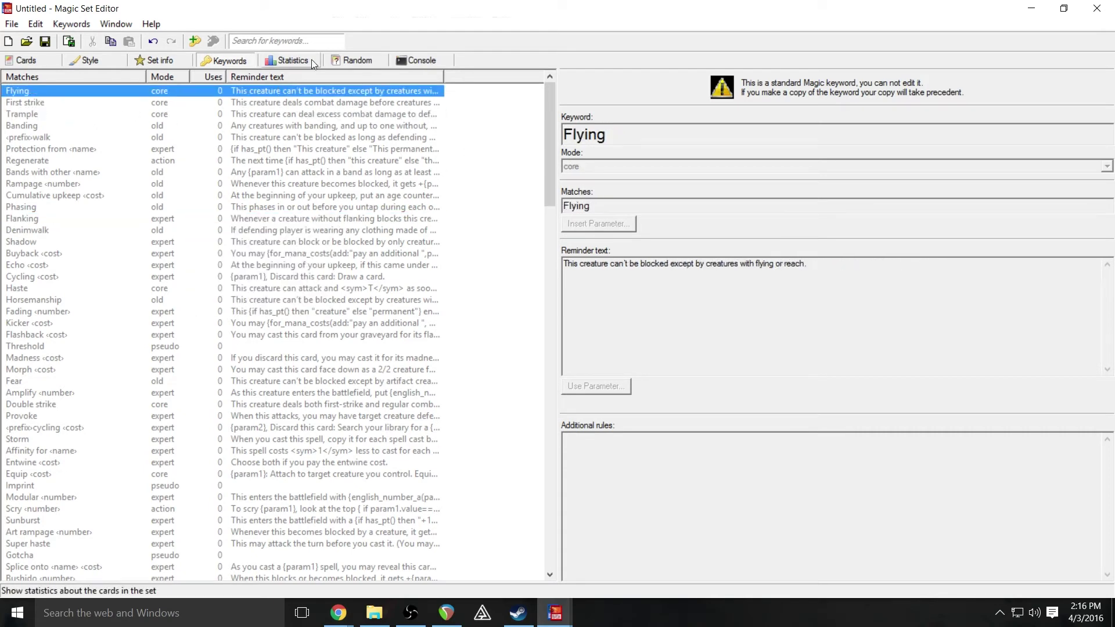
Chart a set's cards by Type on the Statistics page, then switch to the Fireborne window.
click(288, 60)
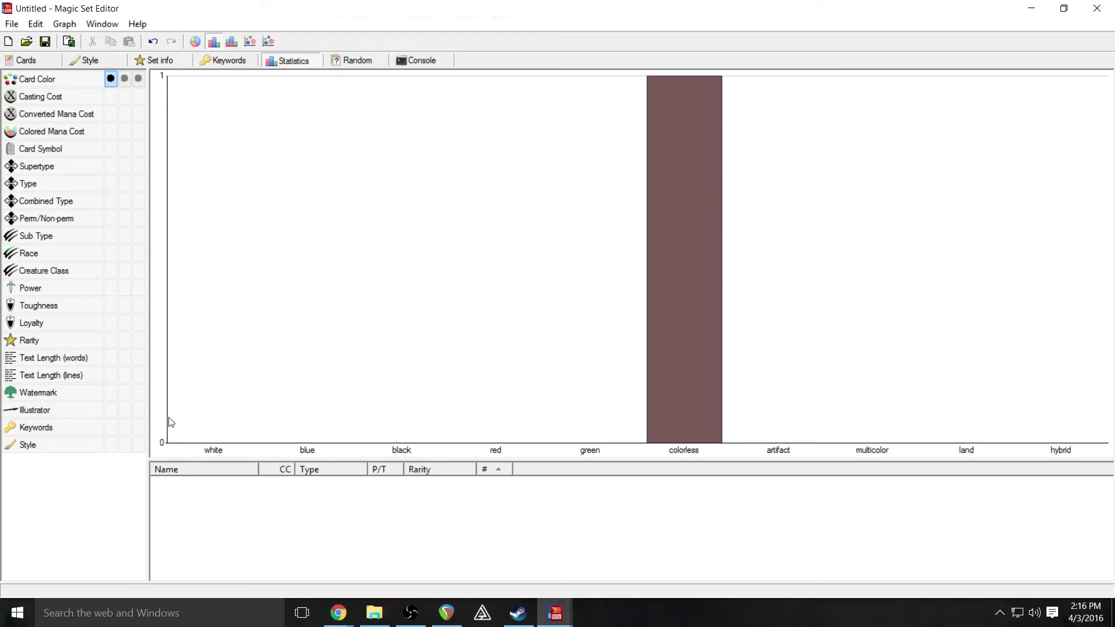
click(50, 184)
mouse_move(540, 613)
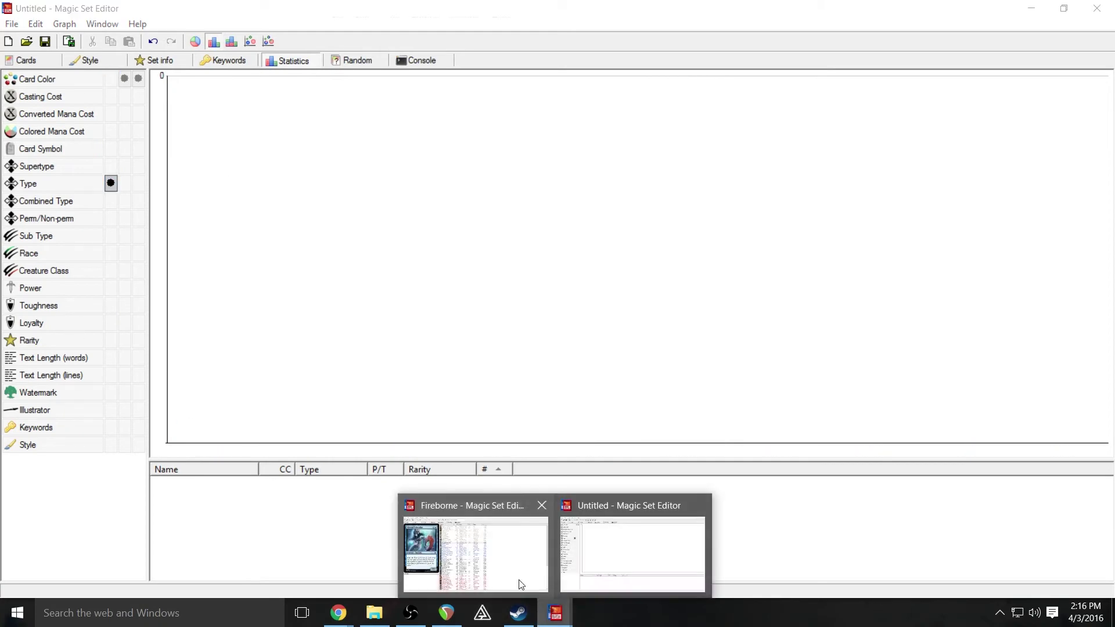
click(517, 587)
Graph Fireborne's cards by colour, casting cost, converted and colored mana cost, card symbol and supertype.
click(298, 61)
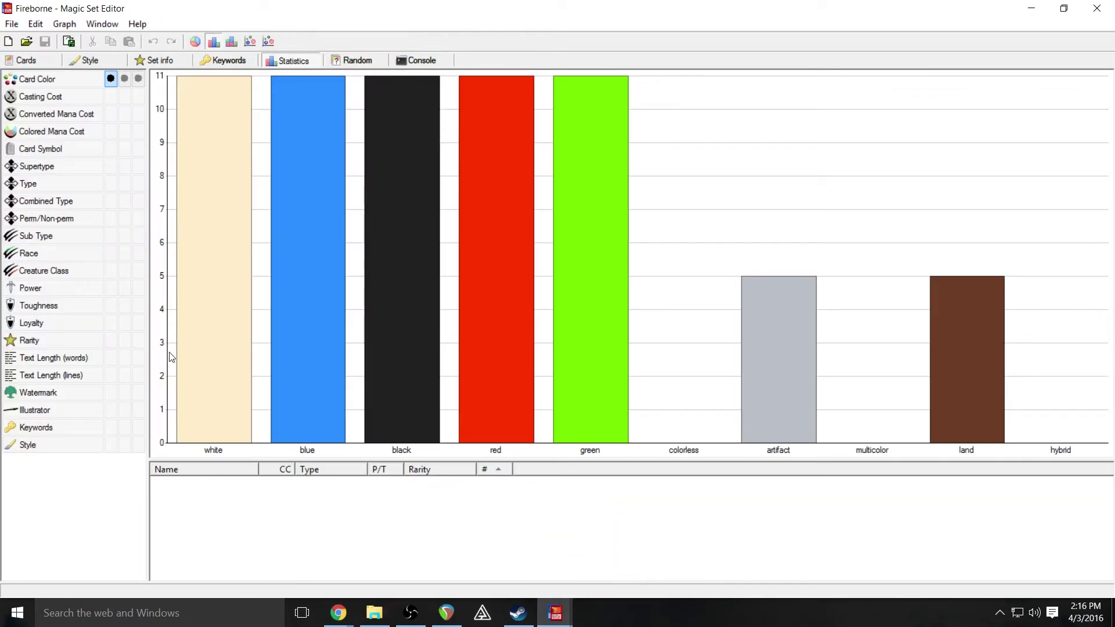
click(47, 98)
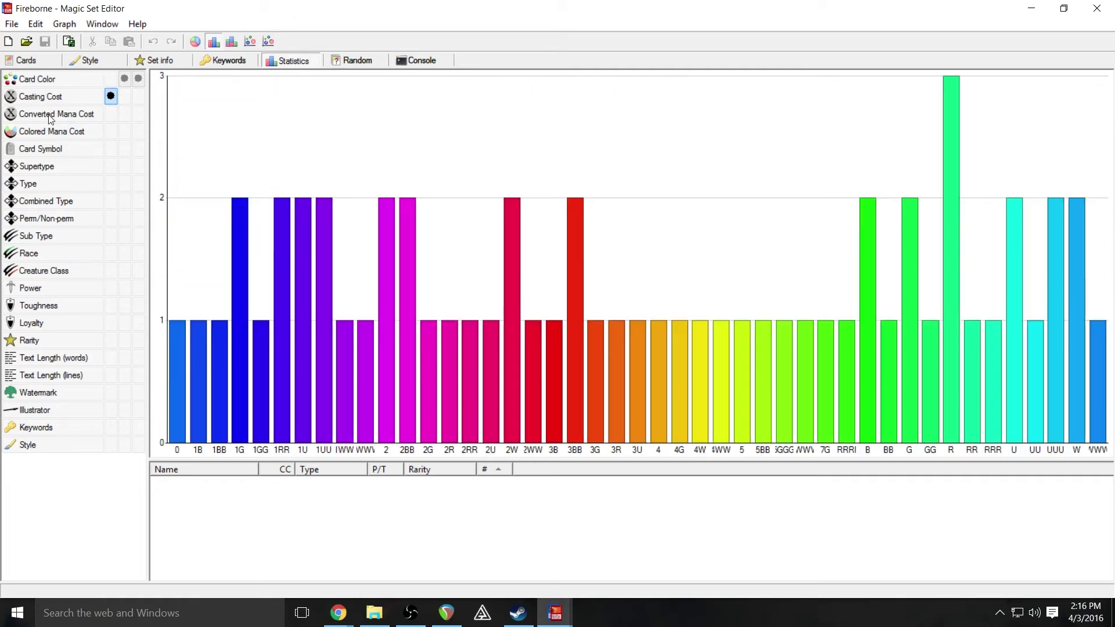
click(48, 114)
click(51, 131)
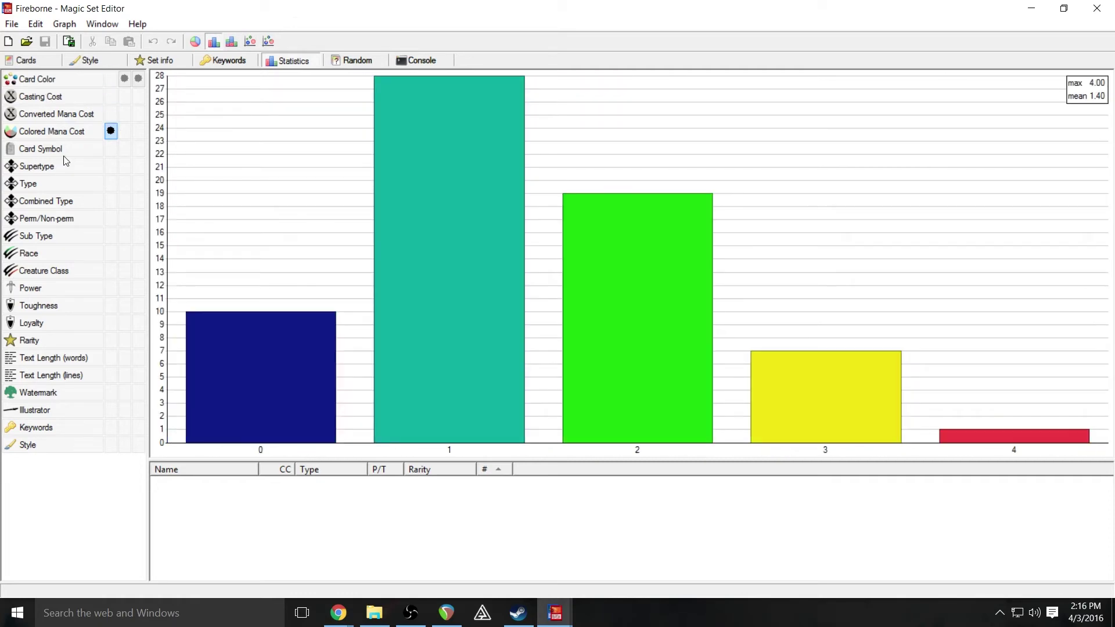
click(67, 150)
click(69, 166)
Graph the cards by sub type, creature class, power, rarity, text length, watermark and illustrator.
click(82, 234)
click(88, 270)
click(87, 290)
click(93, 339)
click(92, 359)
click(81, 393)
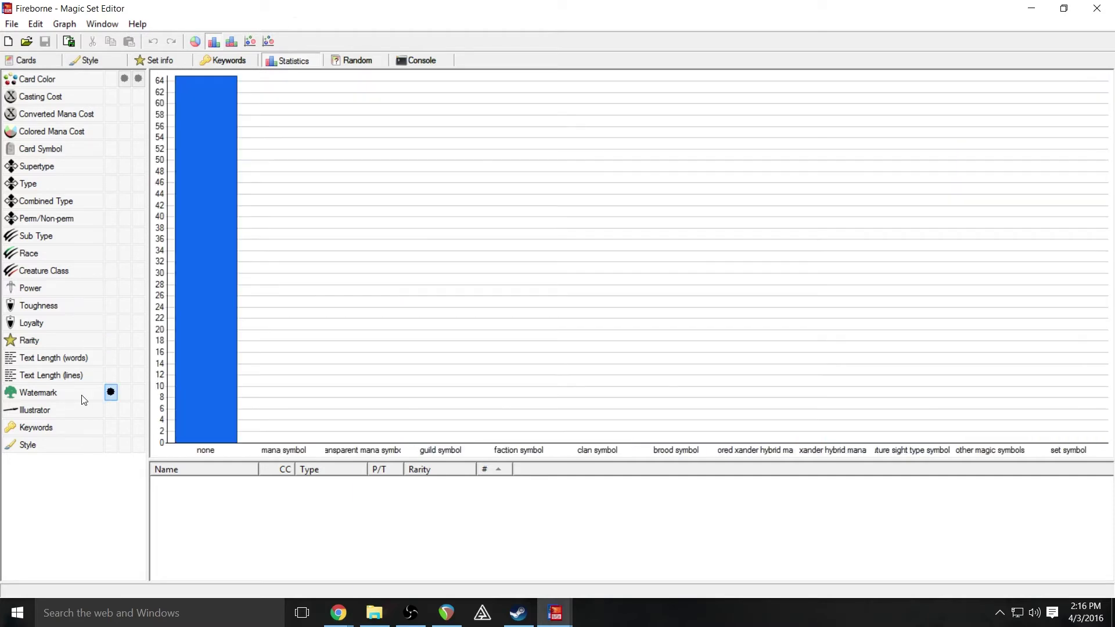
click(75, 413)
Chart the cards by keywords, style, watermark, text length in lines and words, and rarity.
click(77, 427)
click(81, 445)
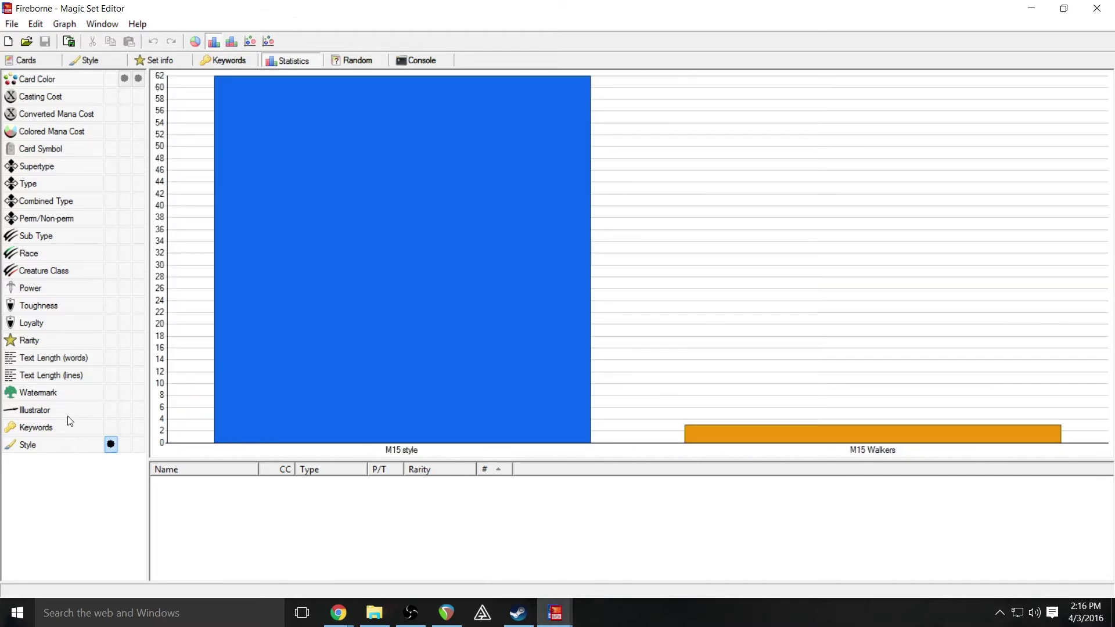
click(60, 393)
click(61, 376)
click(68, 358)
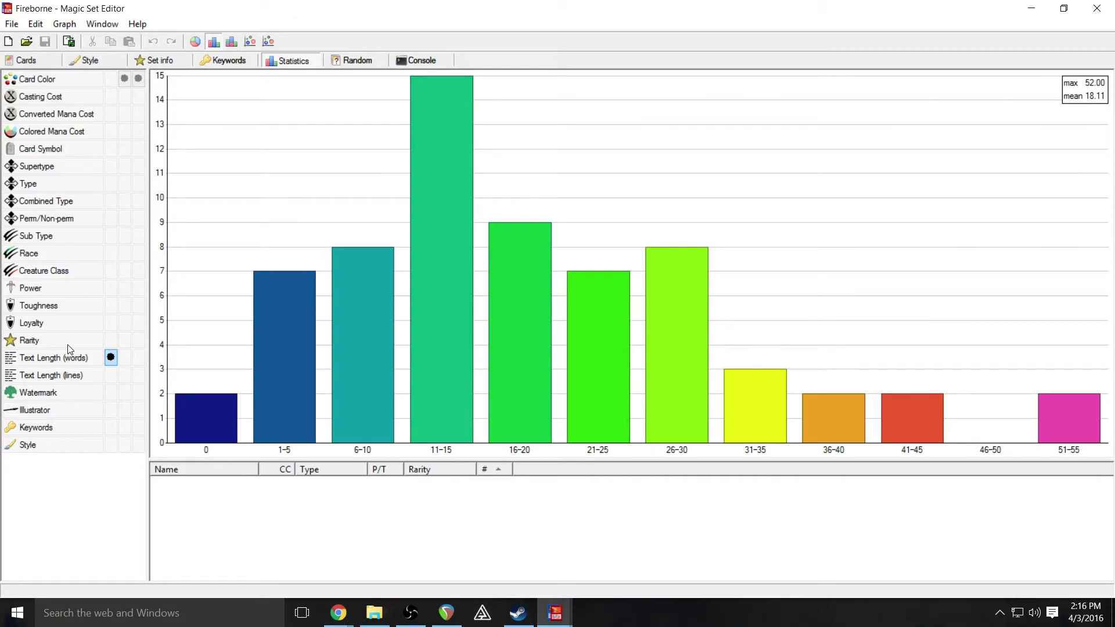
click(69, 341)
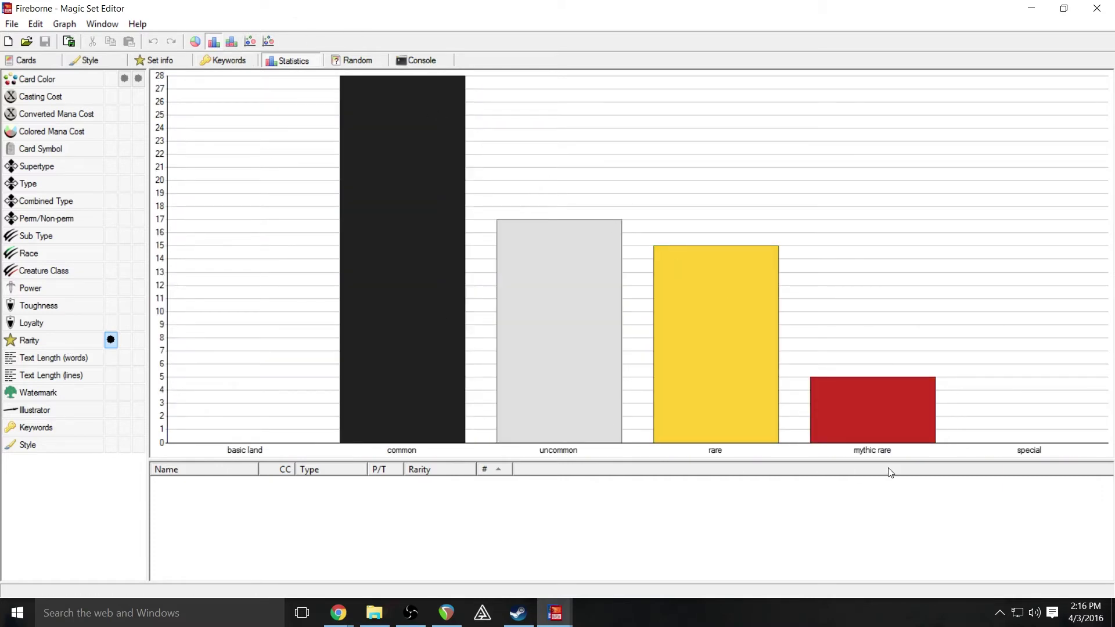
Compare casting cost, converted mana cost, creature class and race charts, ending on sub type.
click(53, 100)
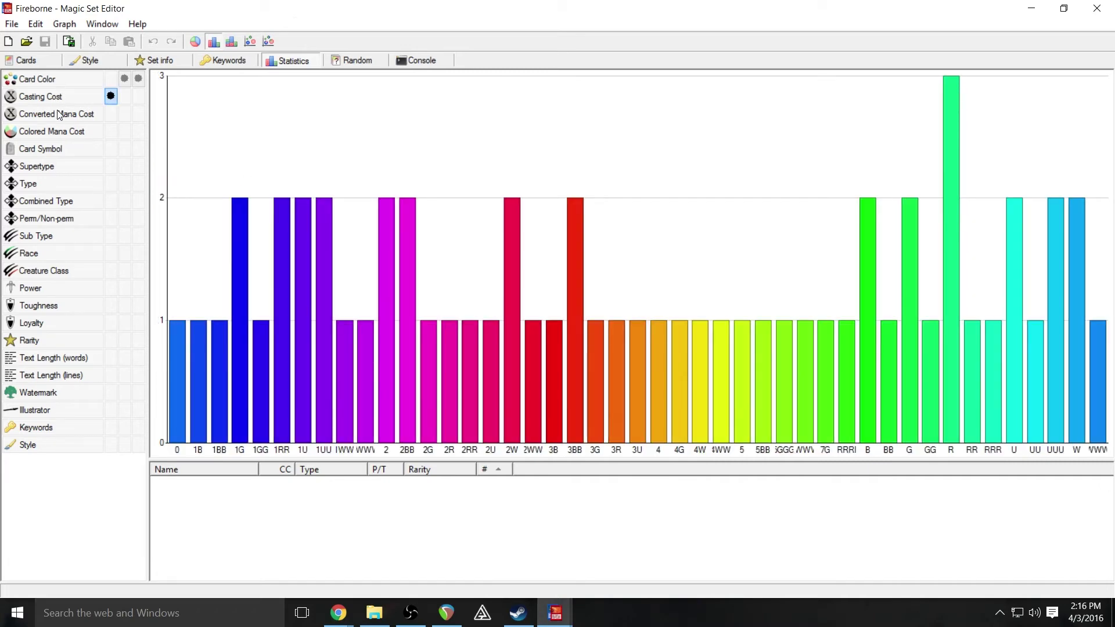
click(59, 119)
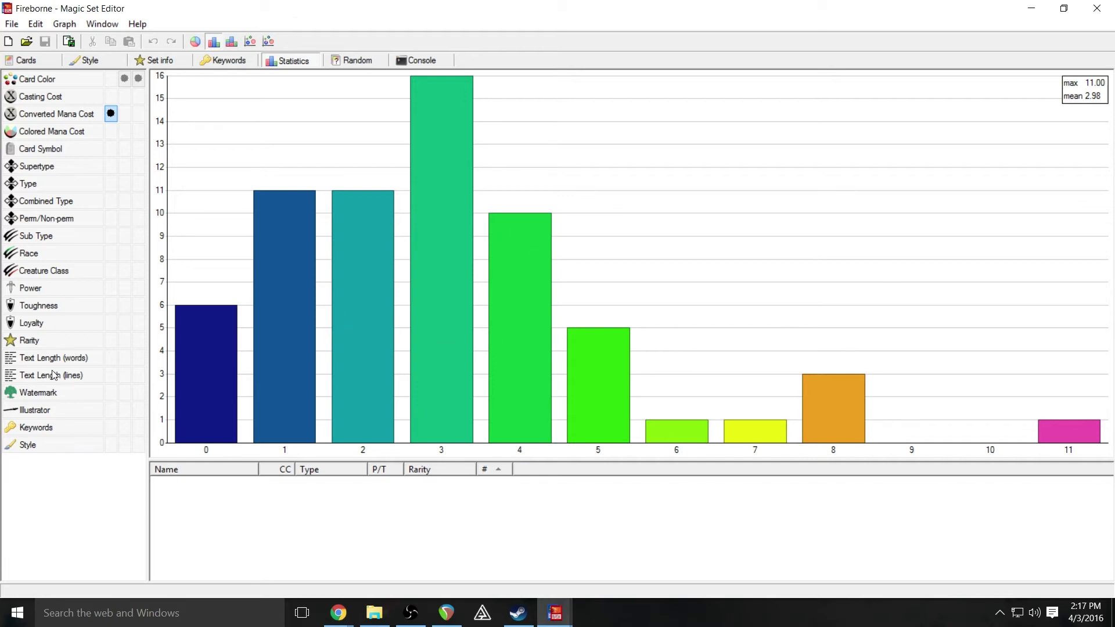
click(52, 274)
click(53, 259)
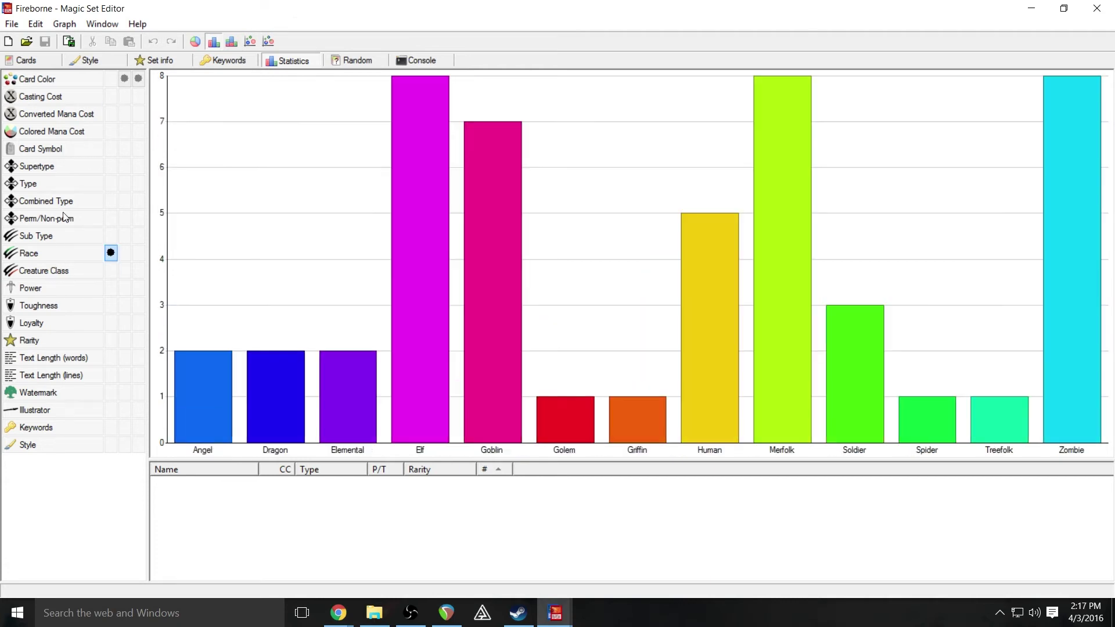
click(60, 240)
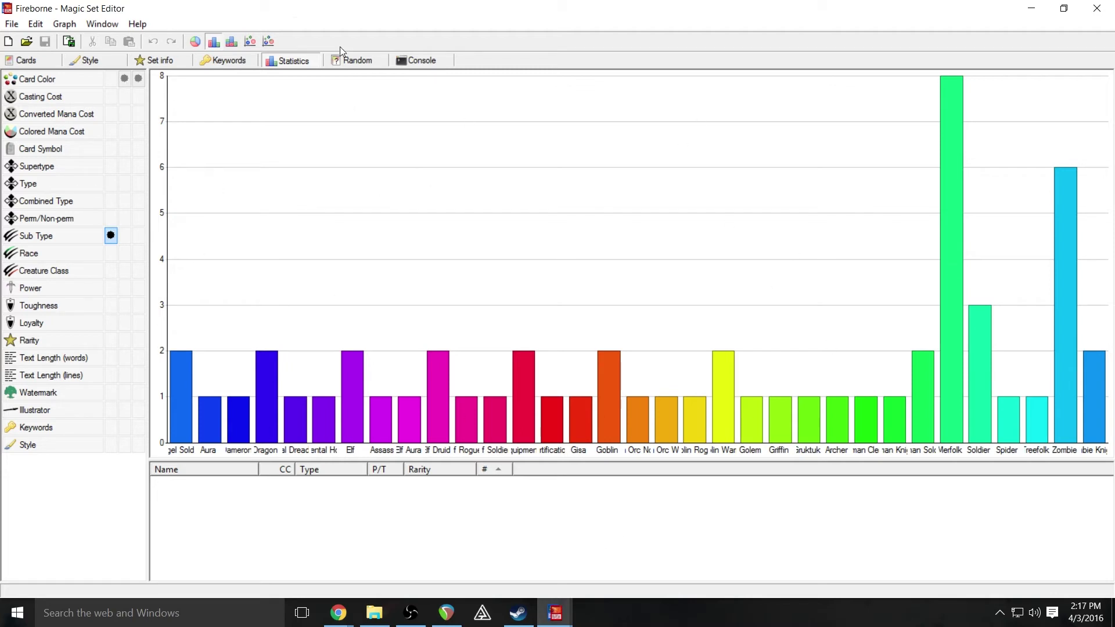
click(352, 61)
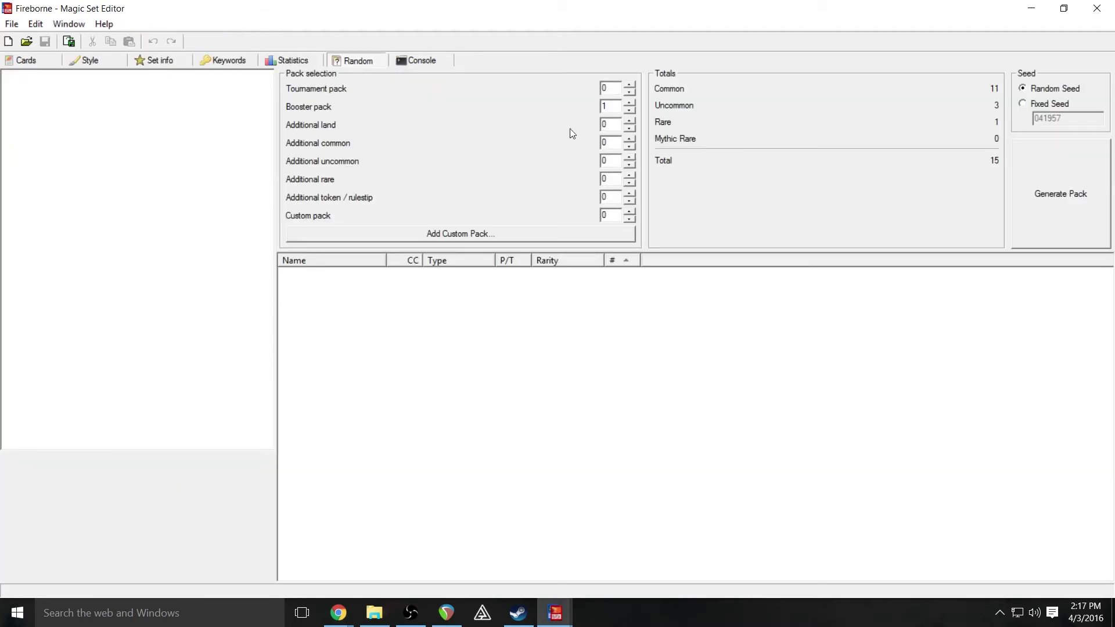
Generate a random booster pack and preview Knight of Ruin, Merfolk Strike Squad, Faldraan and Half-Breed Exile.
click(1072, 199)
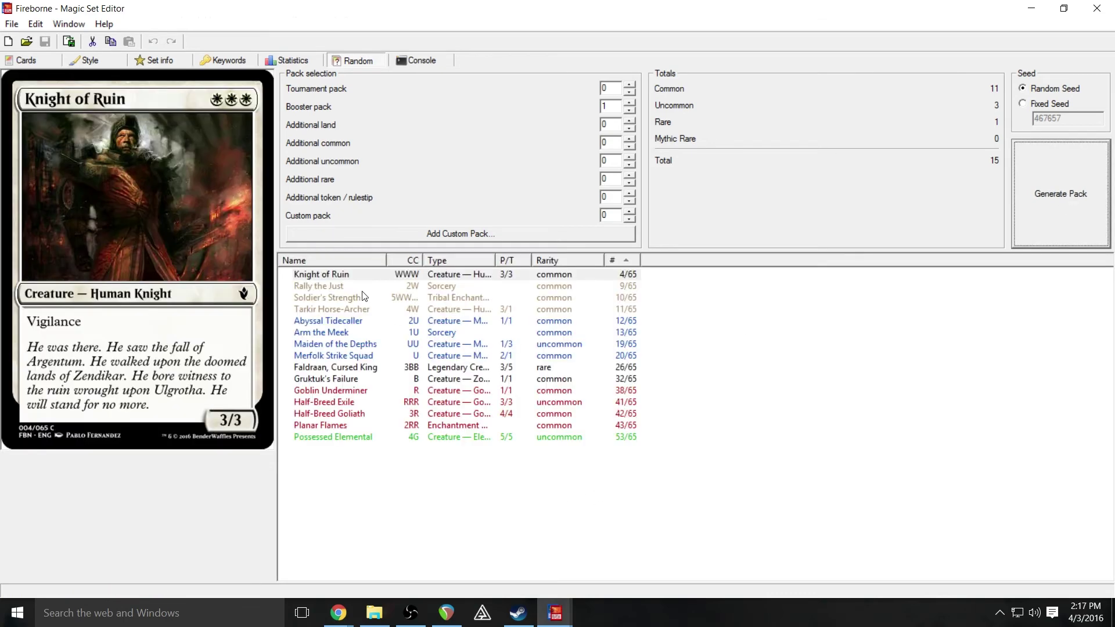
click(351, 275)
key(Down)
key(Down)
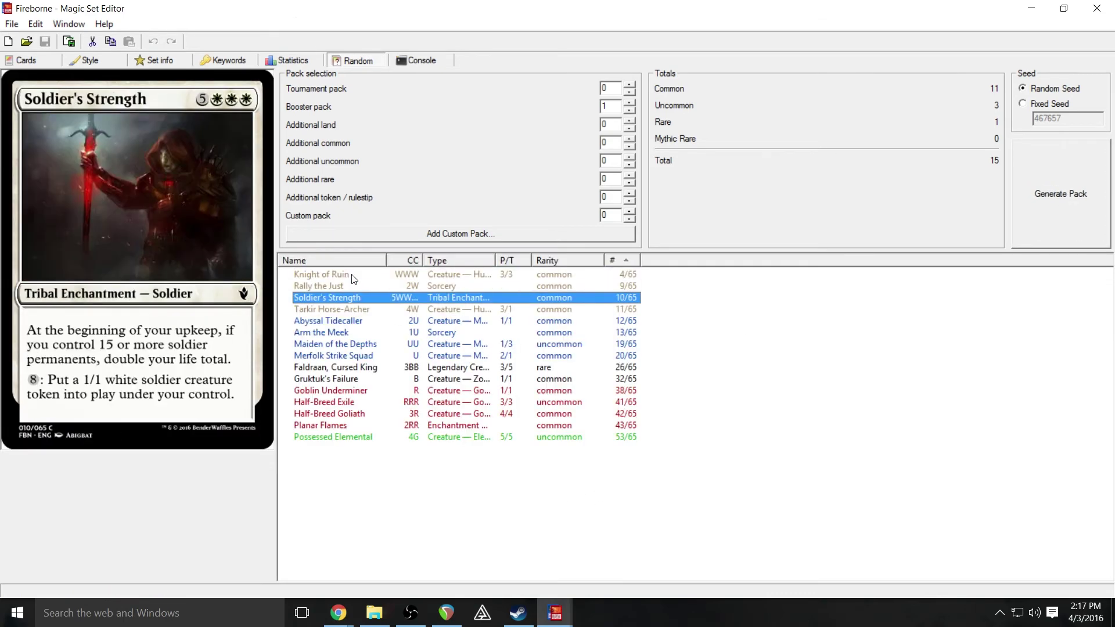
key(Down)
key(Down)
key(Down)
key(Down)
key(Down)
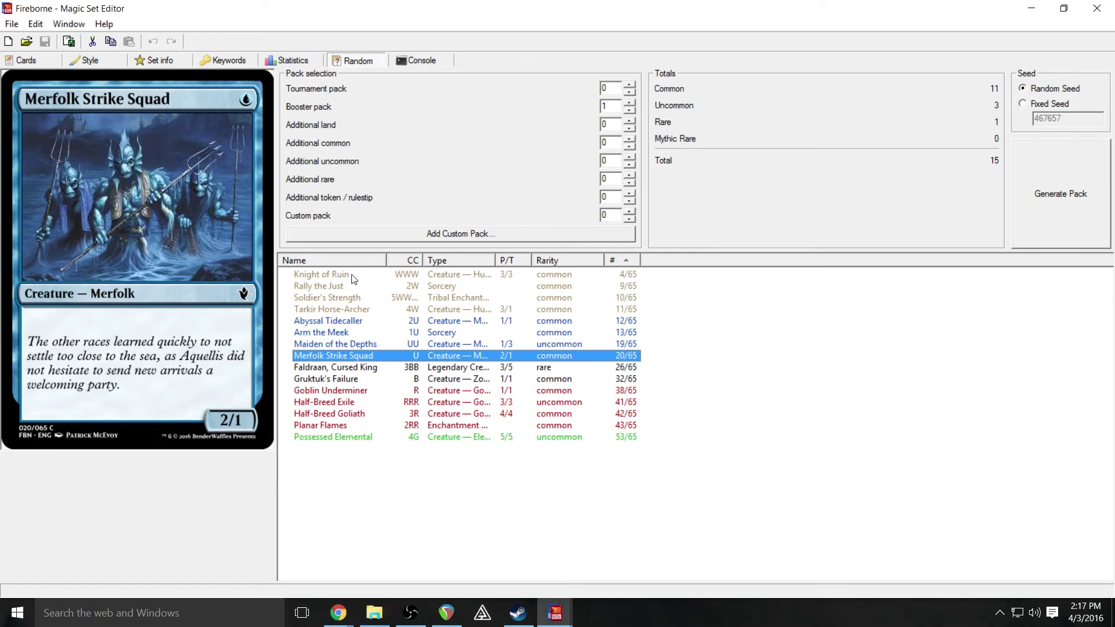
key(Down)
key(Down)
key(Up)
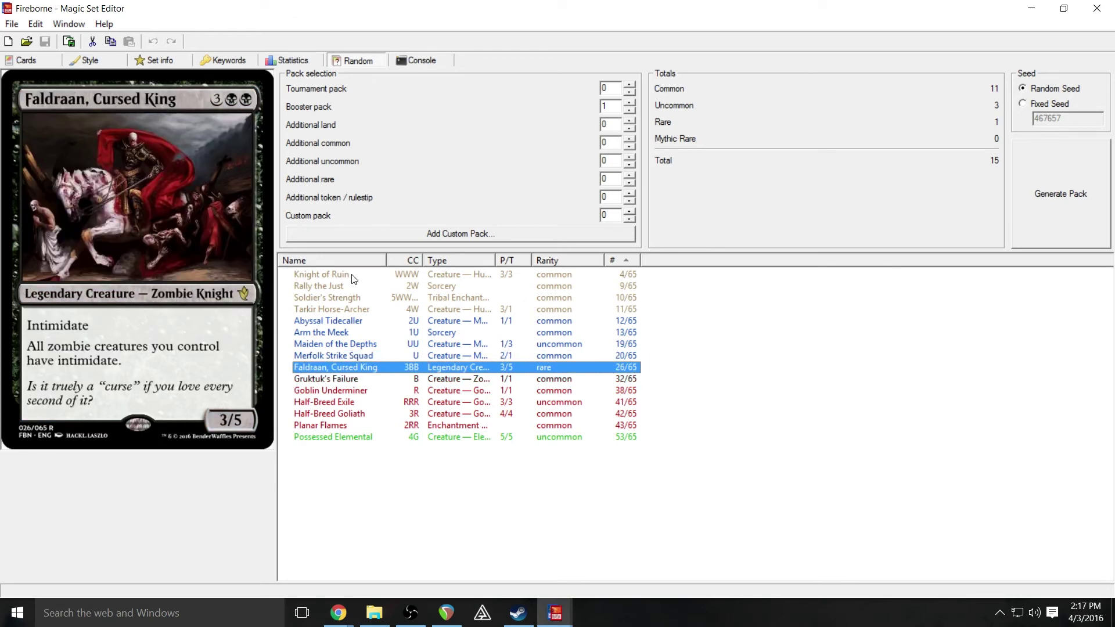
key(Down)
key(Down)
key(Down)
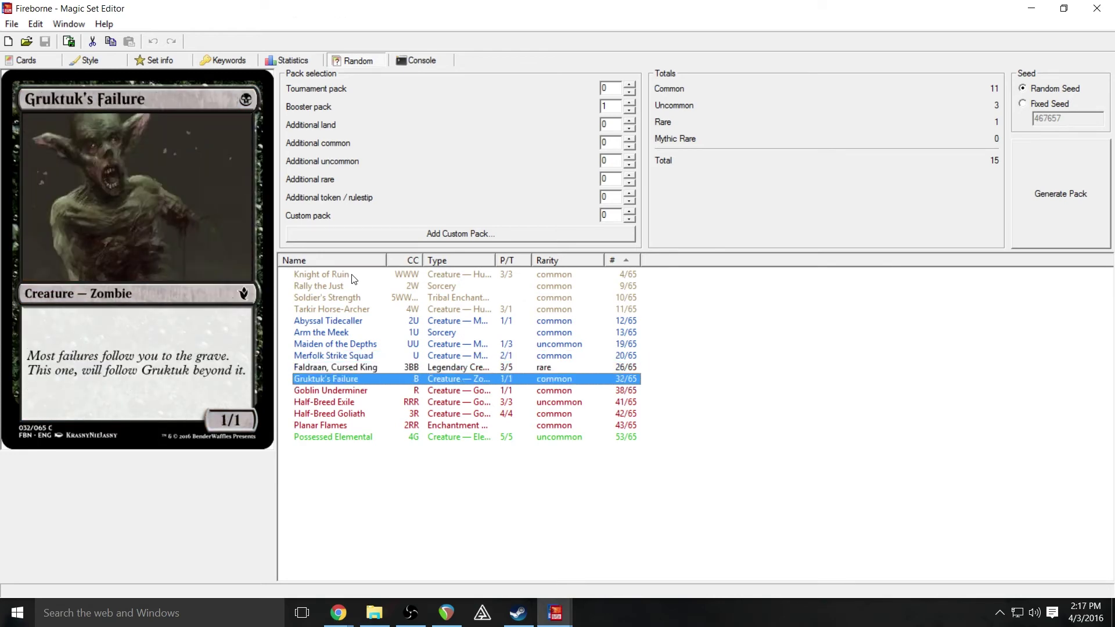
key(Down)
key(Down)
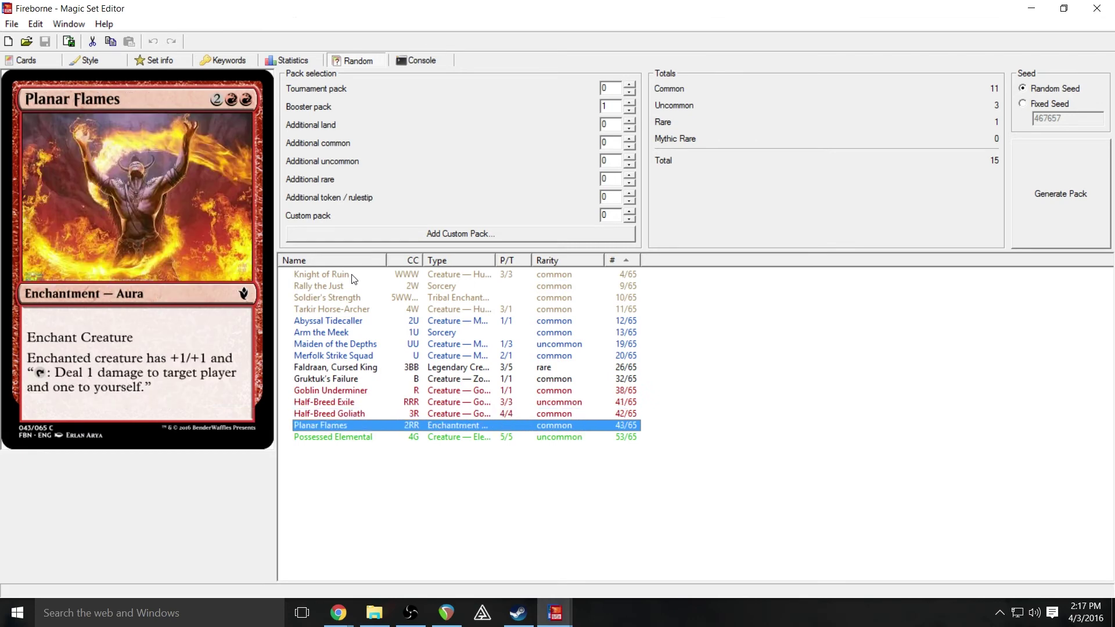
Preview more pack cards, including Goblin Underminer, Planar Flames and Tarkir Horse-Archer.
key(Down)
key(Up)
key(Up)
key(Up)
key(Up)
key(Up)
key(Up)
key(Up)
key(Up)
key(Up)
key(Up)
key(Up)
key(Up)
key(Up)
key(Up)
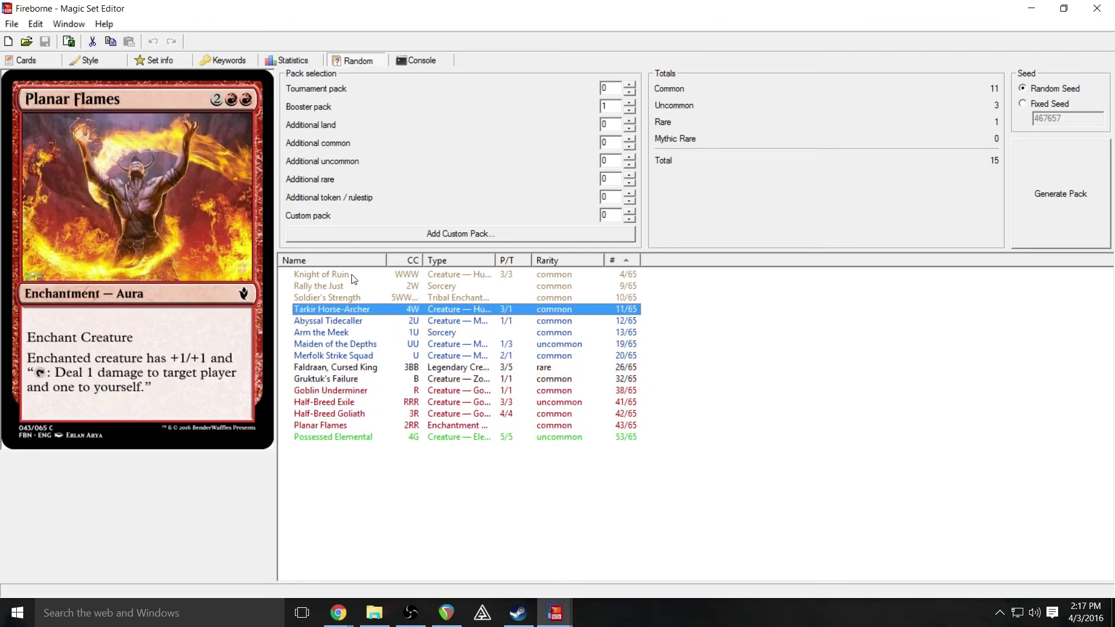
key(Down)
key(Down)
key(Down)
key(Down)
key(Down)
key(Down)
key(Down)
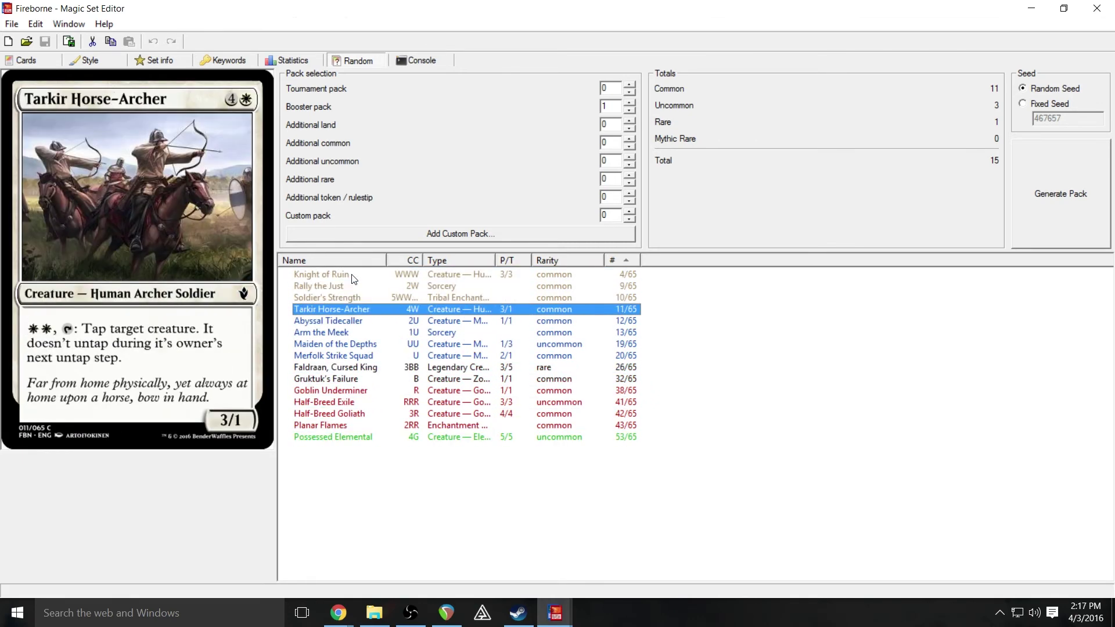
key(Down)
key(Down)
key(Down)
key(Down)
key(Down)
key(Down)
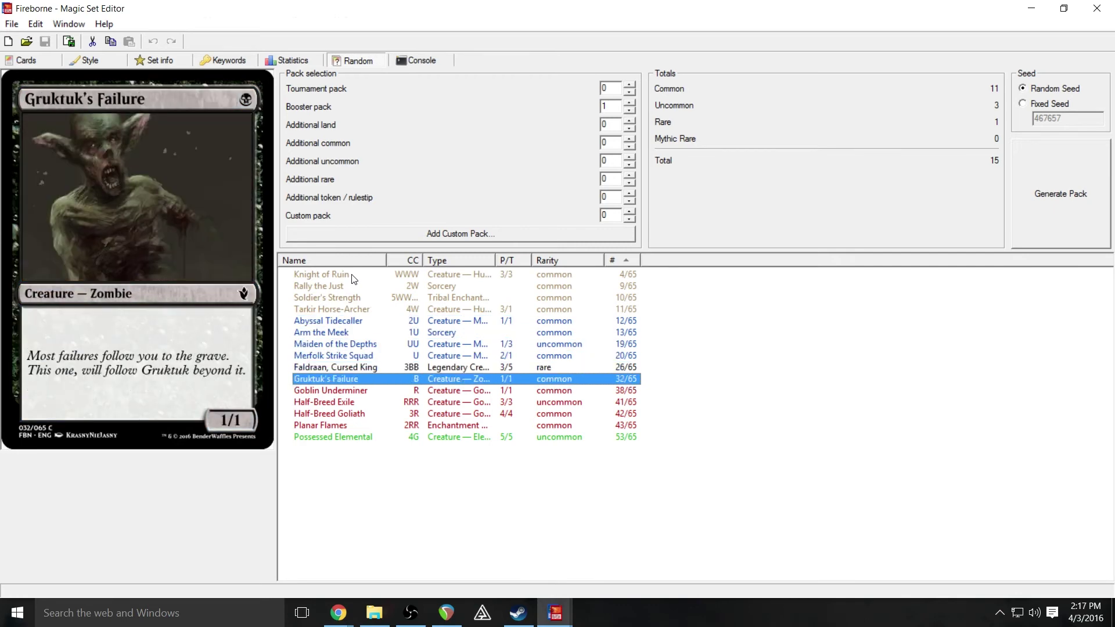
key(Down)
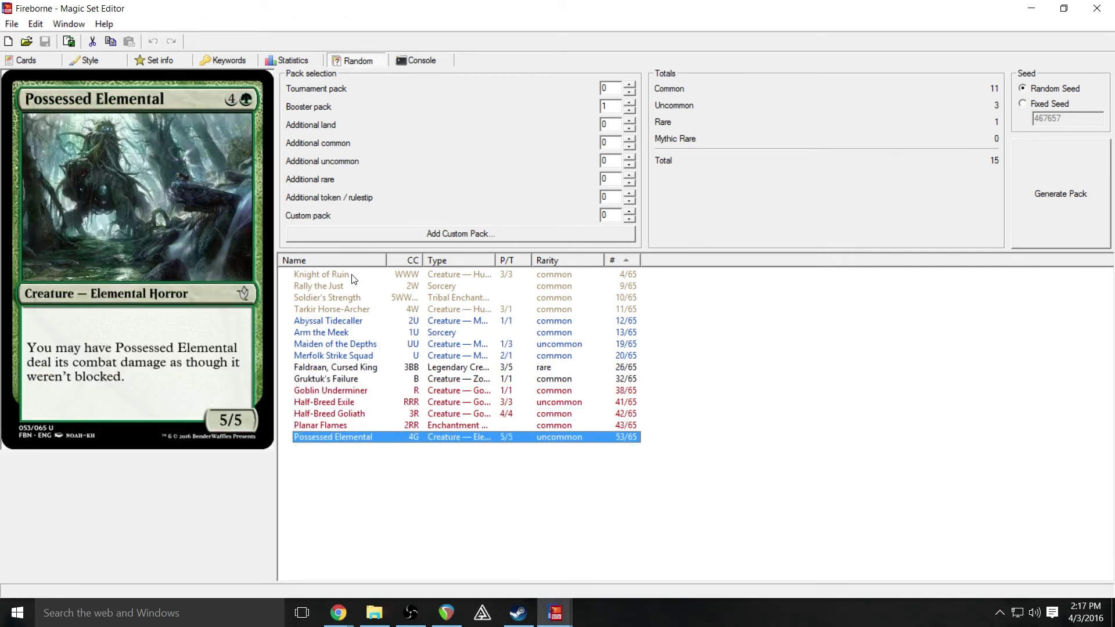
key(Up)
key(Up)
key(Up)
key(Up)
key(Up)
key(Up)
key(Up)
key(Up)
key(Up)
key(Up)
key(Up)
key(Up)
key(Up)
key(Up)
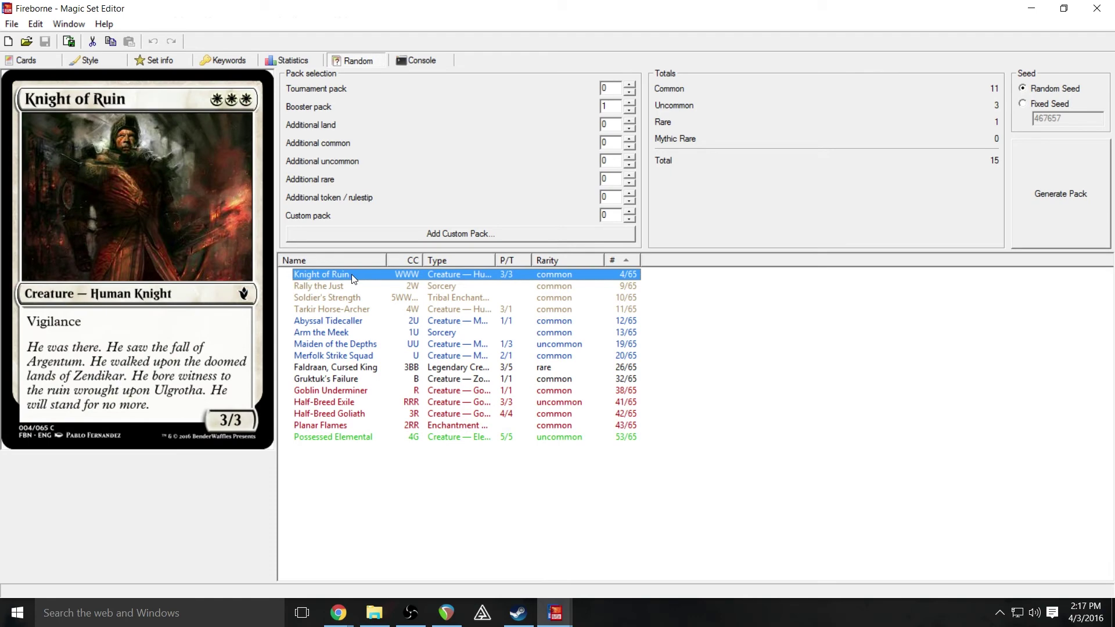
Sort the pack by rarity and preview Possessed Elemental and Abyssal Tidecaller.
click(589, 263)
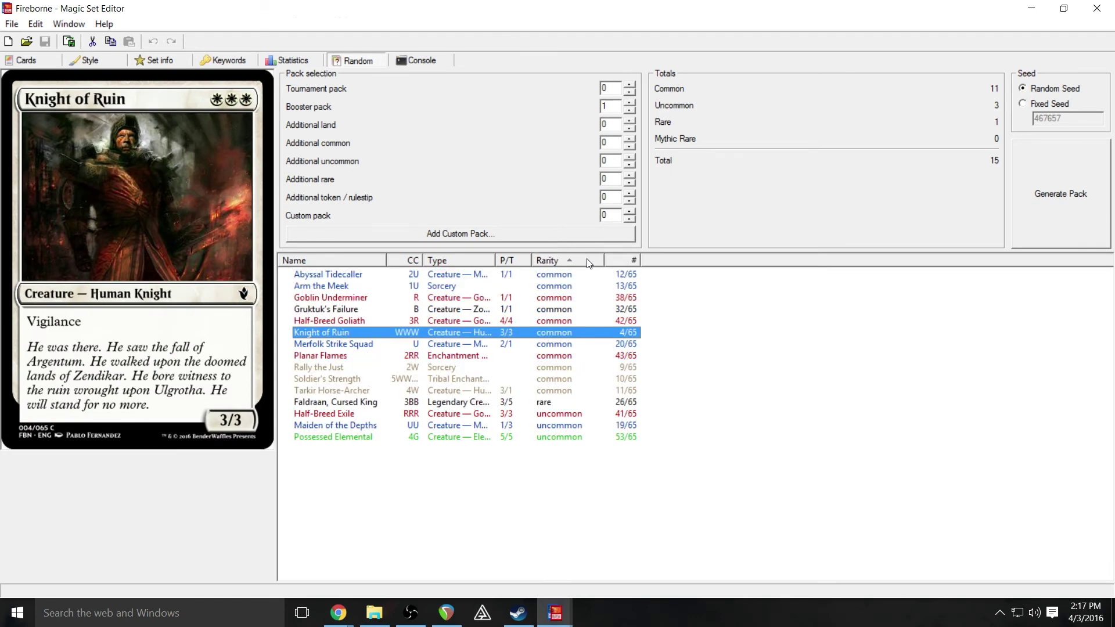
click(582, 448)
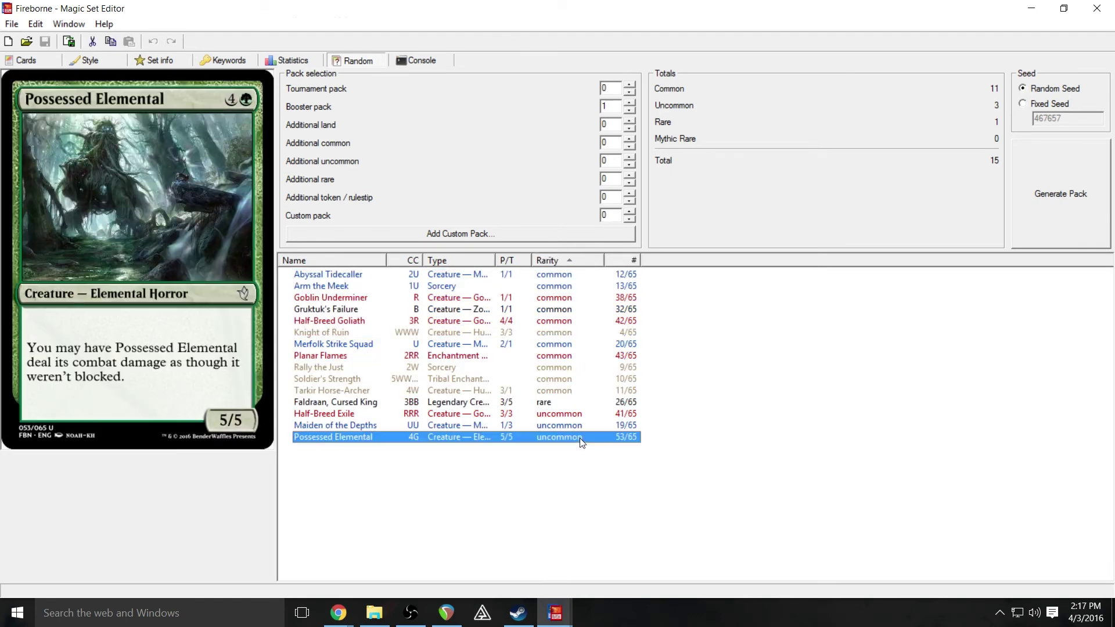
click(582, 440)
key(Up)
key(Up)
key(Up)
key(Up)
key(Up)
key(Up)
key(Up)
key(Up)
key(Up)
key(Up)
key(Up)
key(Up)
key(Up)
key(Up)
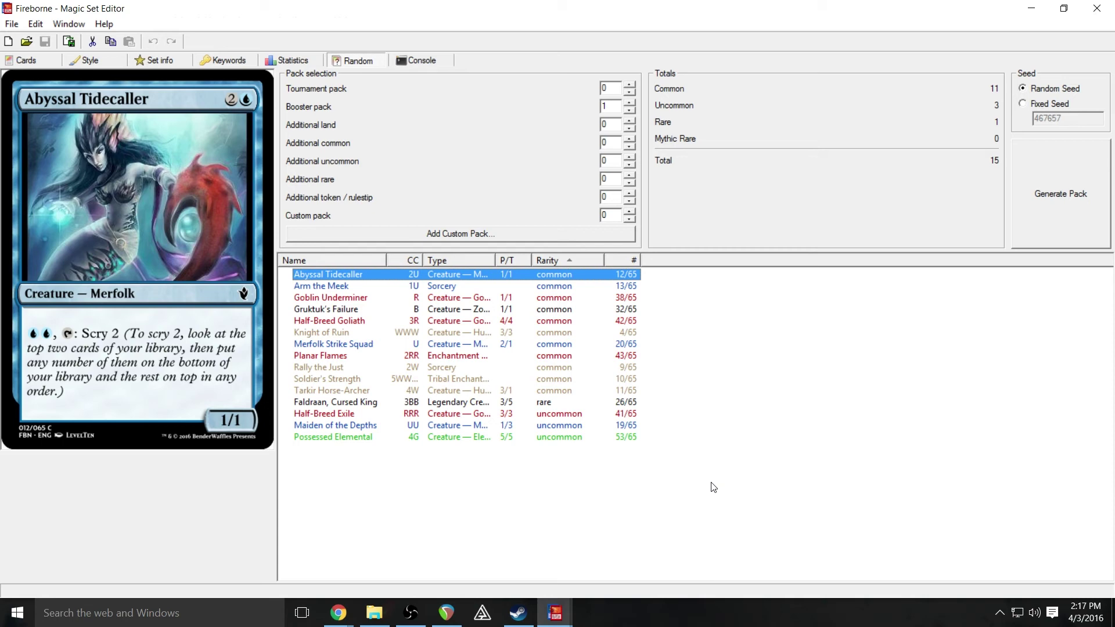
click(418, 63)
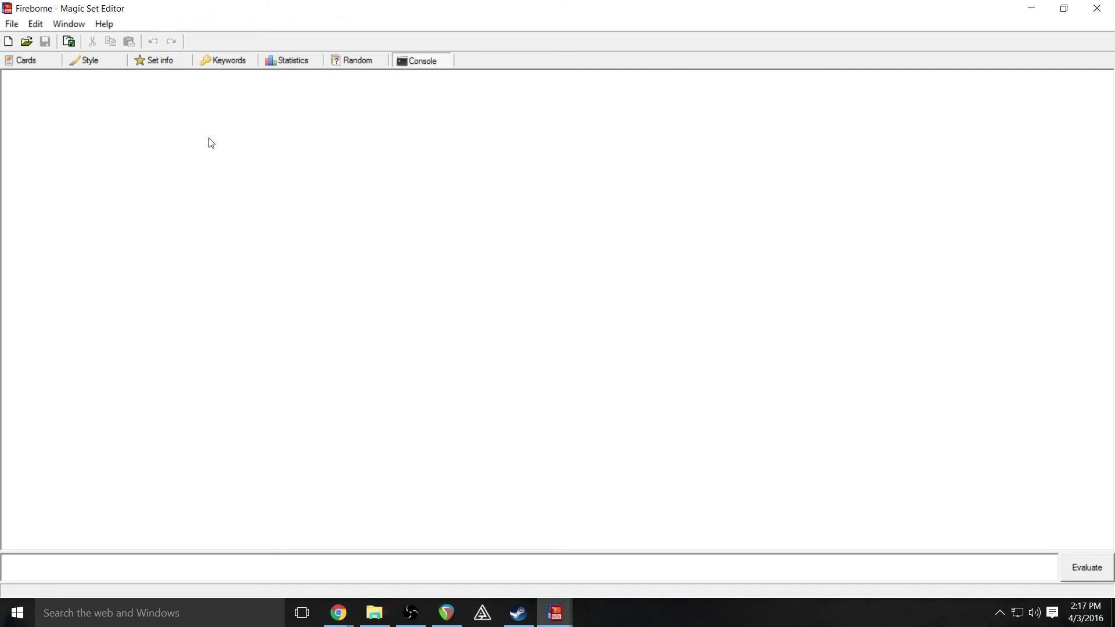
Go back to the Fireborne Cards page showing the full set list.
click(36, 58)
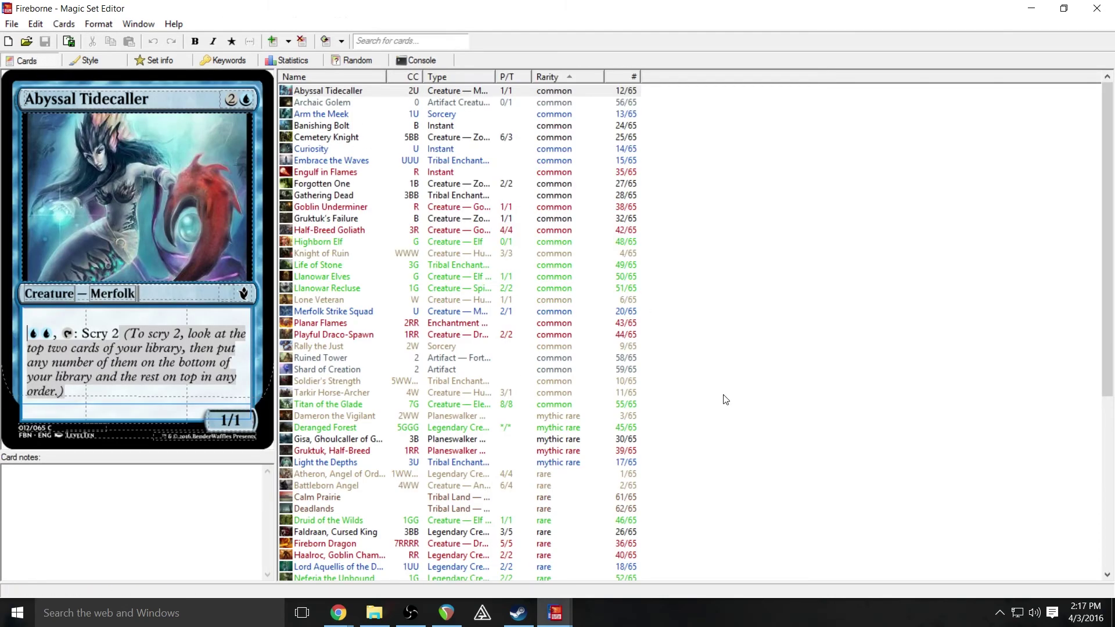